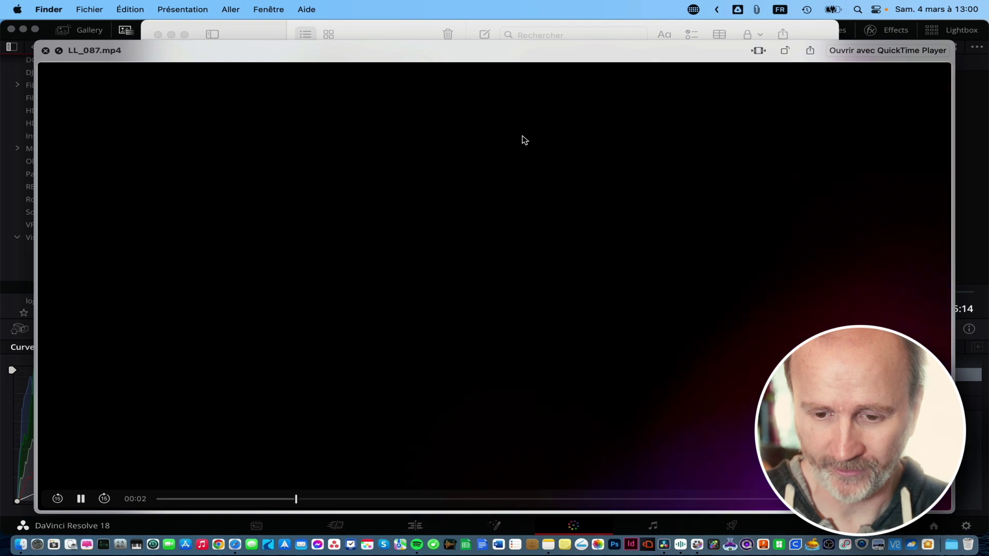
Preview the light leak videos LL_094.mp4, LL_100.mp4 and LL_103.mp4 in Finder
{"action": "key", "text": "Down"}
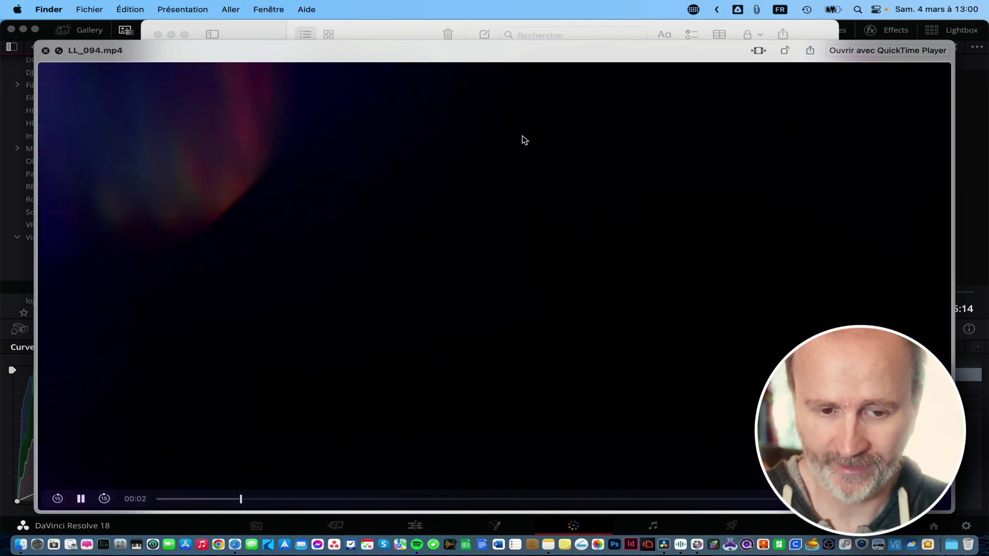
{"action": "key", "text": "Down"}
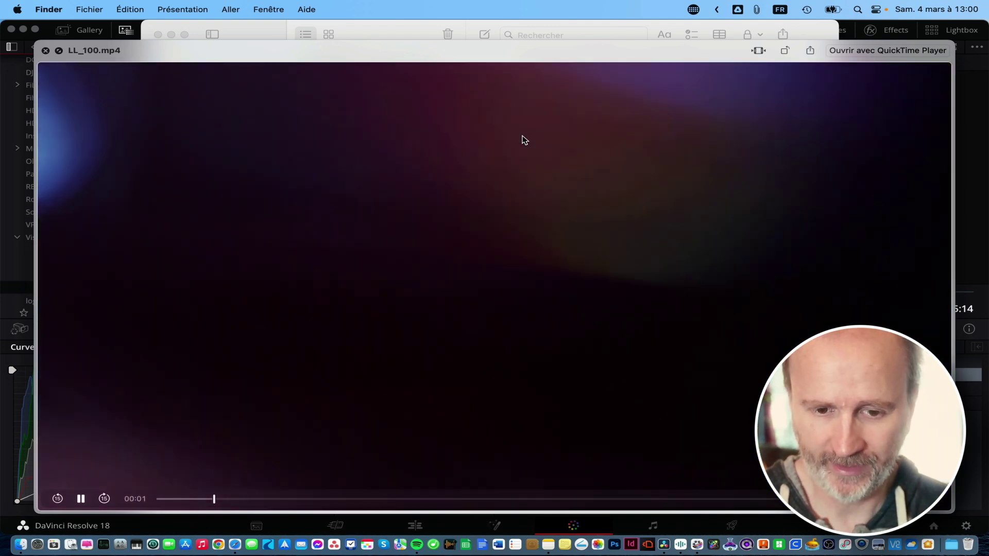
{"action": "key", "text": "Down"}
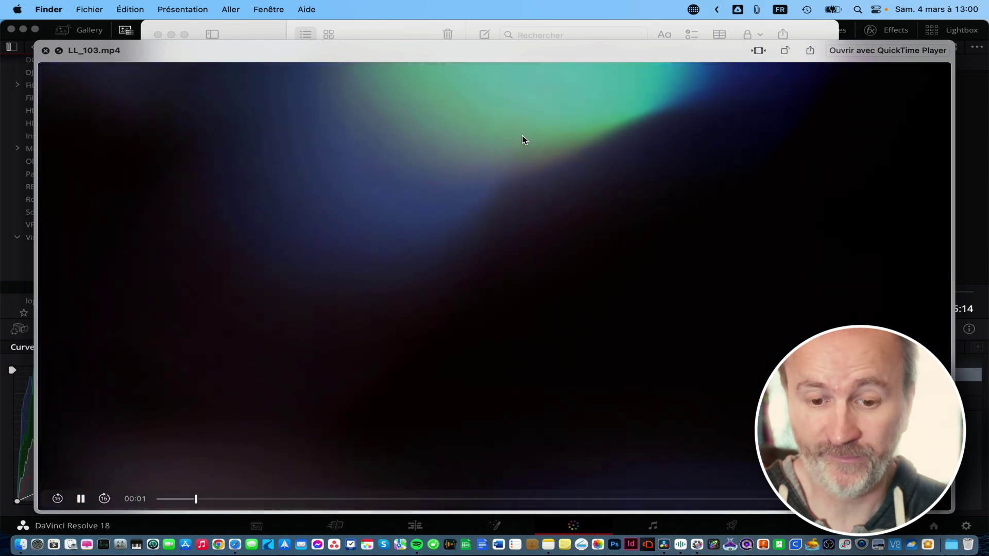
{"action": "key", "text": "space"}
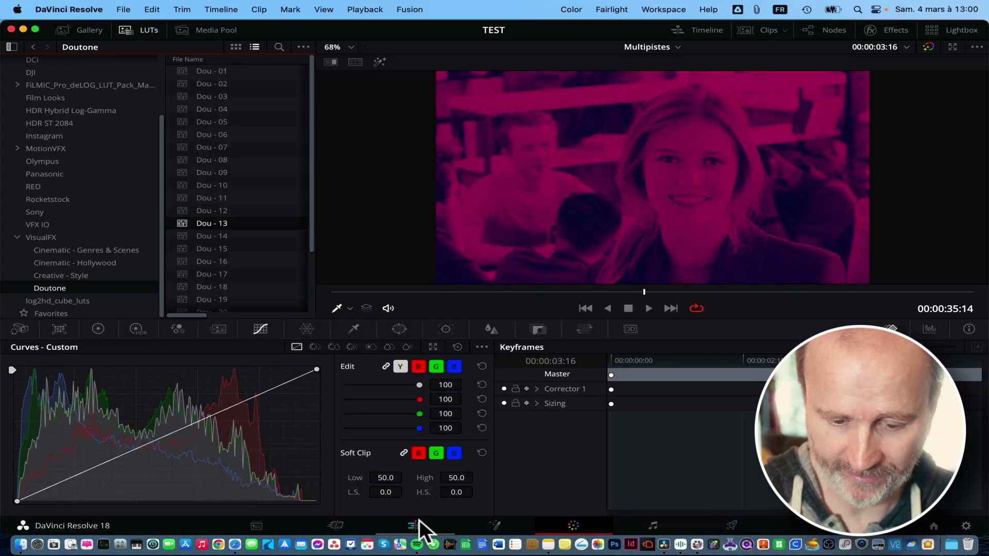
Switch to the Edit page and position the playhead on the poppy field clip at 00:01:09:04
{"action": "left_click", "coordinate": [418, 523]}
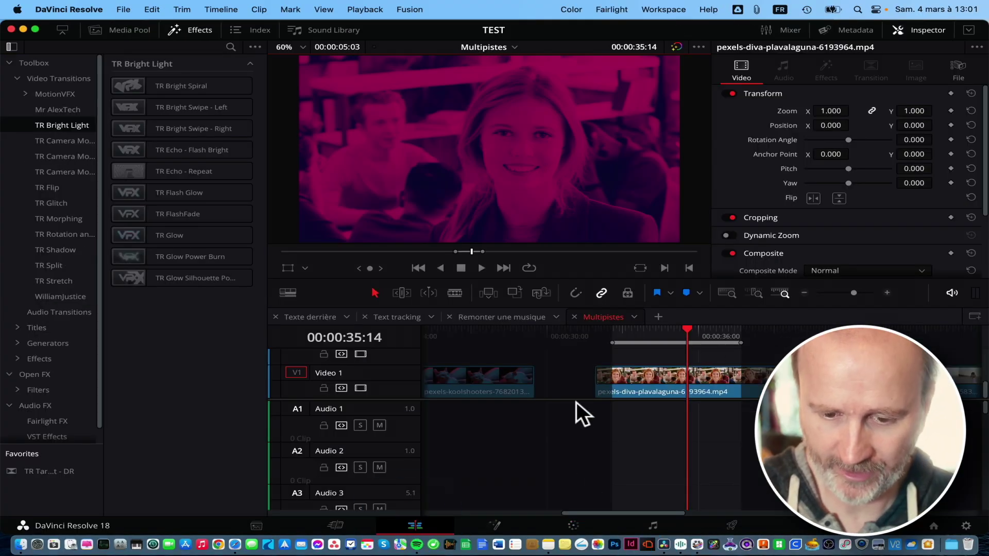
{"action": "scroll", "coordinate": [622, 388], "scroll_direction": "right", "scroll_amount": 10}
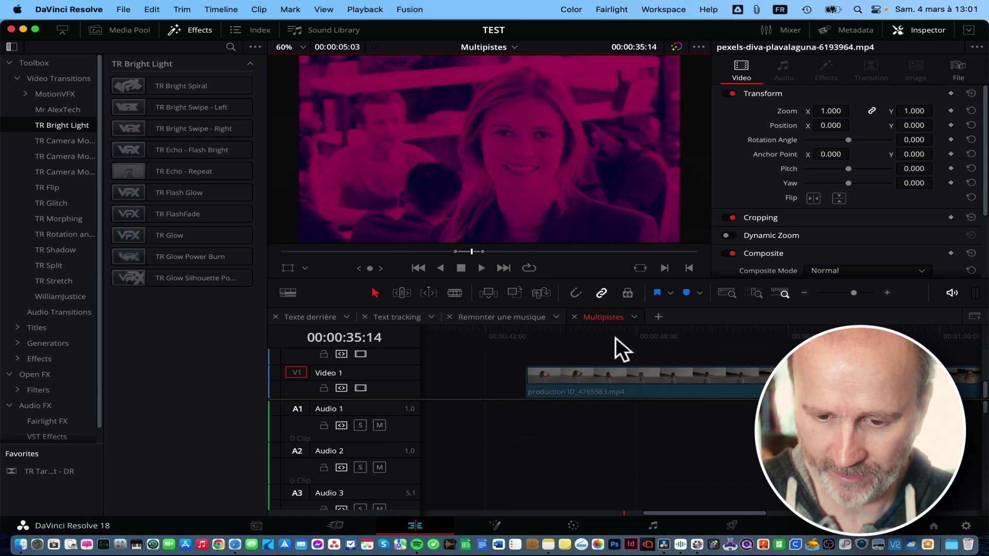
{"action": "left_click", "coordinate": [616, 337]}
{"action": "key", "text": "space"}
{"action": "scroll", "coordinate": [633, 361], "scroll_direction": "right", "scroll_amount": 5}
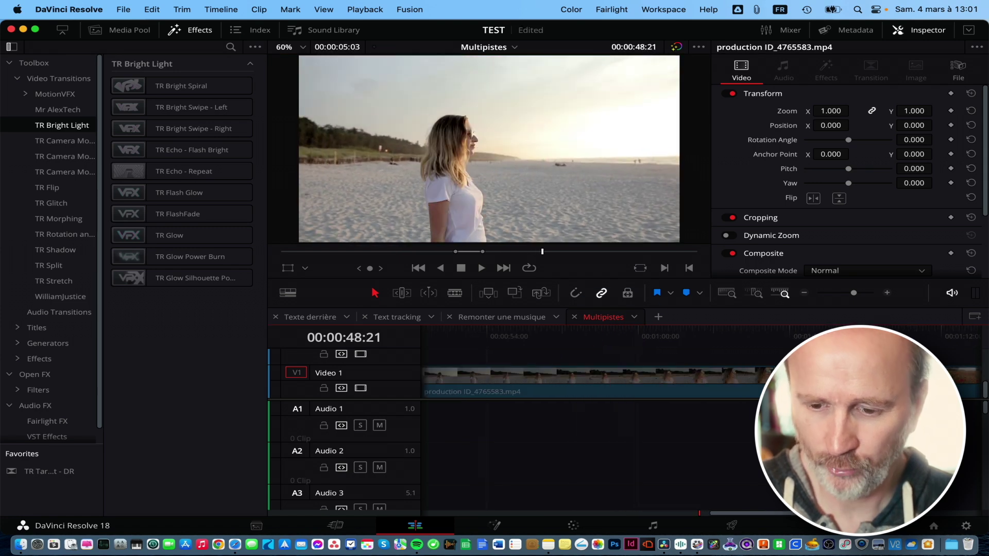
{"action": "left_click", "coordinate": [840, 333]}
{"action": "scroll", "coordinate": [787, 356], "scroll_direction": "right", "scroll_amount": 5}
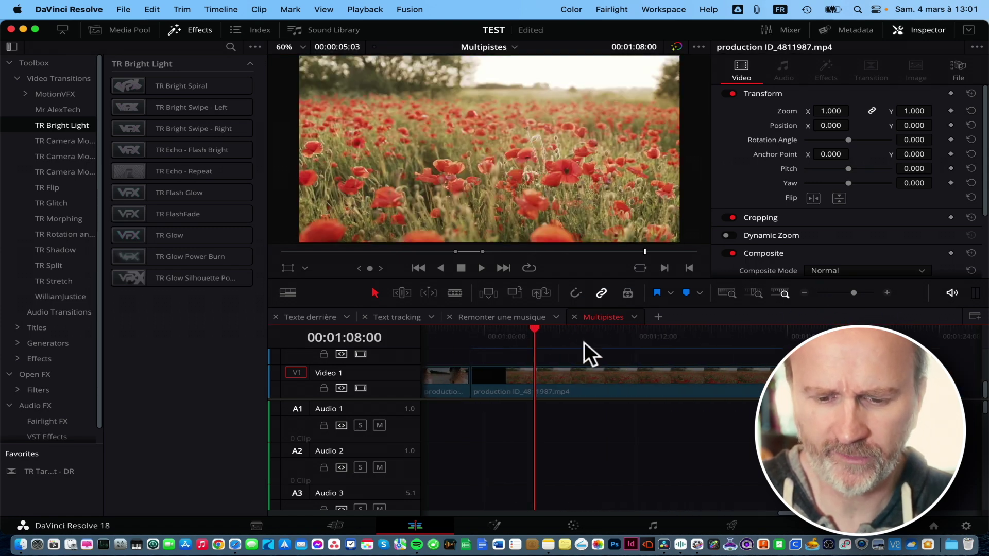
{"action": "left_click", "coordinate": [563, 334]}
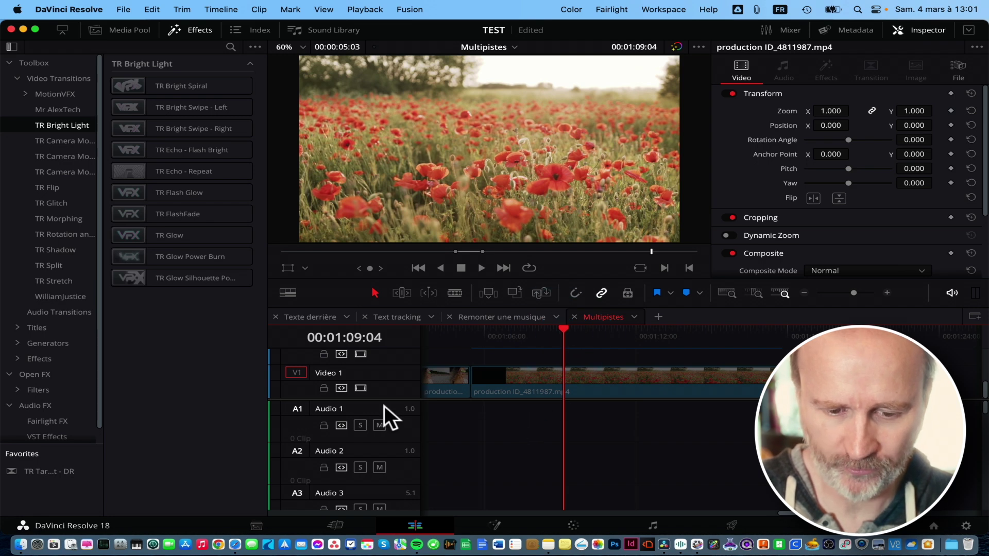
Enlarge the video track area, add LL_103.mp4 from the Finder's Vol 1 folder to Video 2 above the poppy clip, and play it
{"action": "left_click_drag", "start_coordinate": [383, 398], "coordinate": [343, 436]}
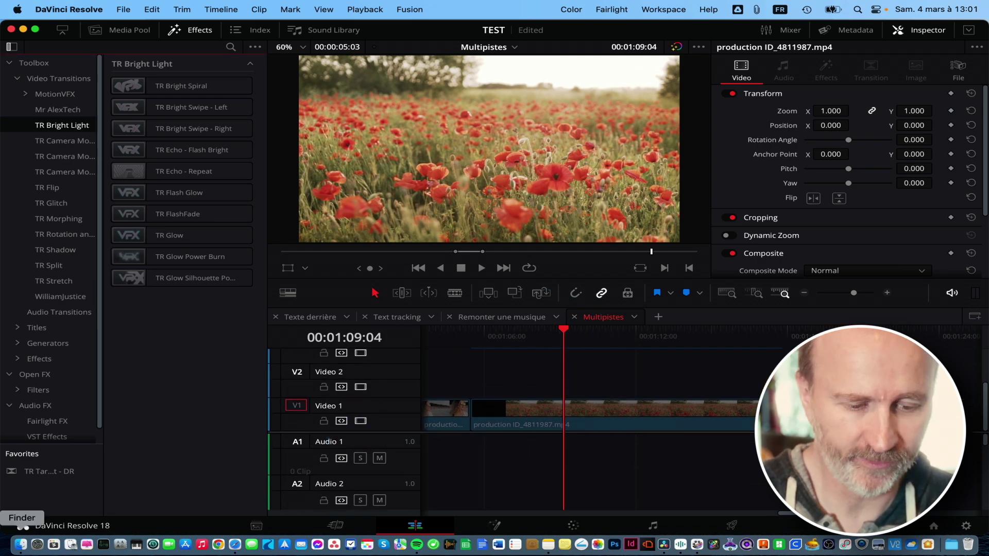
{"action": "left_click", "coordinate": [20, 544]}
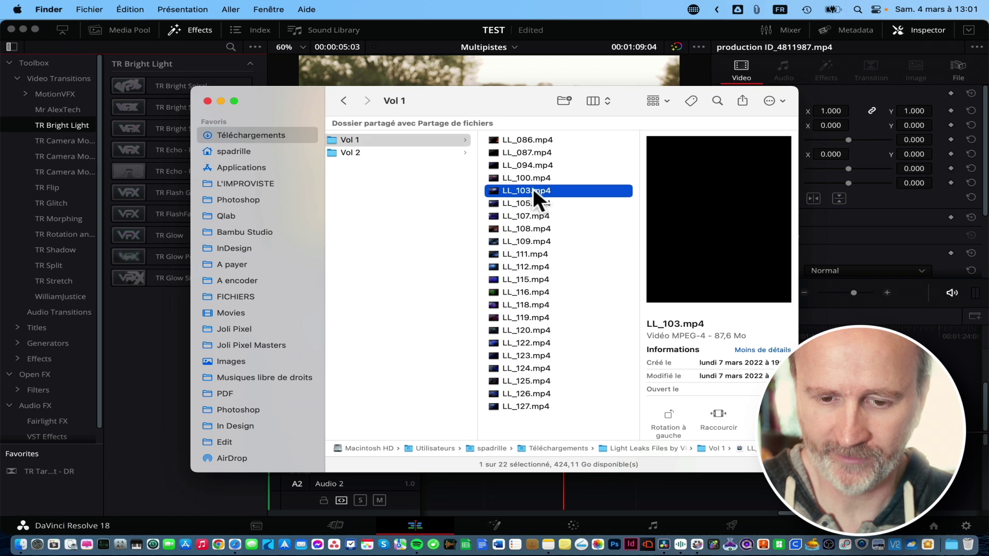
{"action": "left_click_drag", "start_coordinate": [567, 192], "coordinate": [466, 386]}
{"action": "key", "text": "super+Tab"}
{"action": "left_click", "coordinate": [552, 331]}
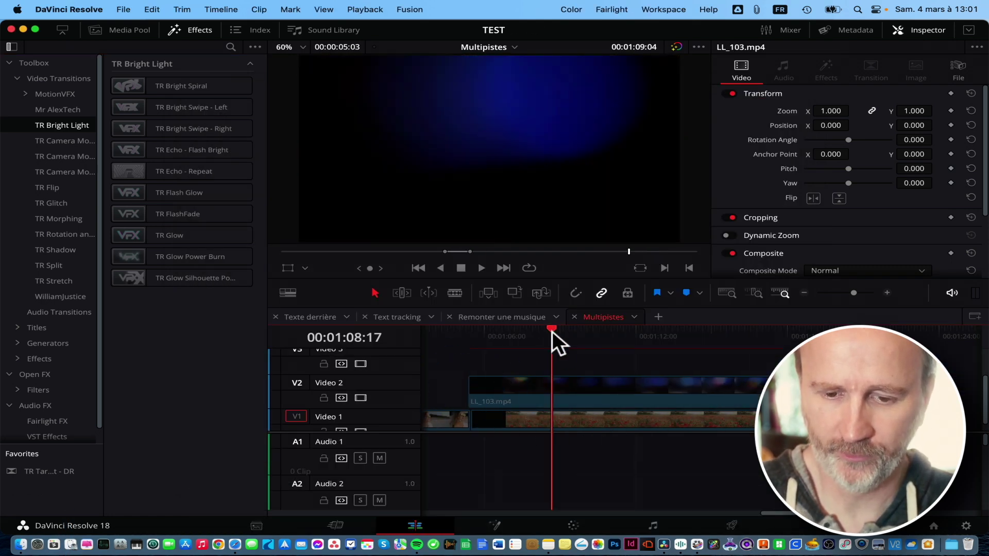
{"action": "key", "text": "space"}
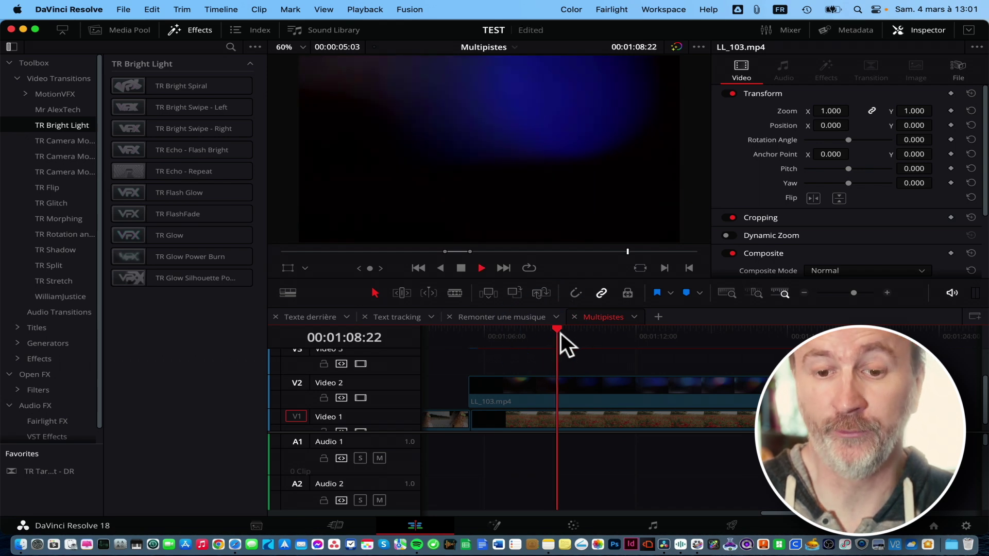
Set the composite mode of the LL_103.mp4 clip on Video 2 to Screen
{"action": "left_click", "coordinate": [585, 381]}
{"action": "scroll", "coordinate": [867, 212], "scroll_direction": "down", "scroll_amount": 3}
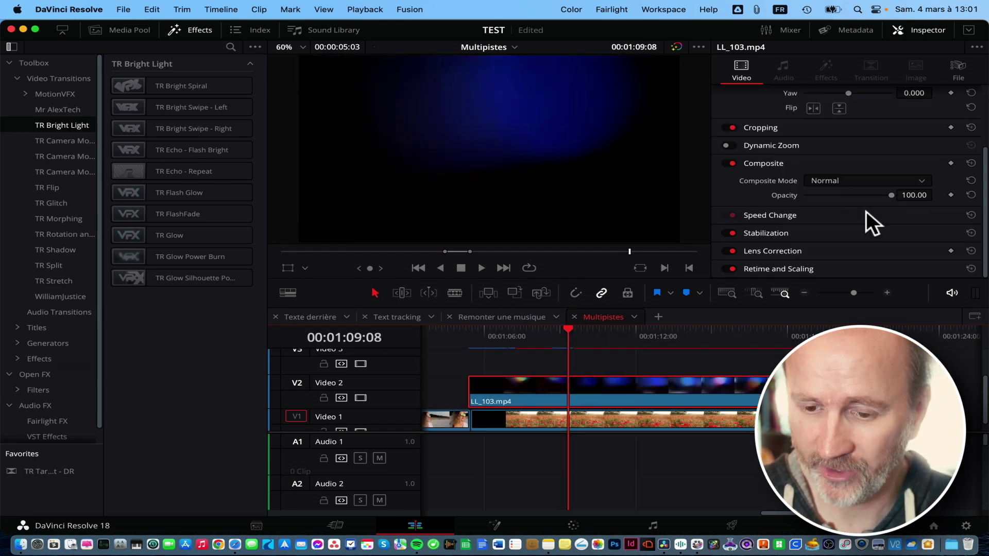
{"action": "left_click", "coordinate": [883, 181]}
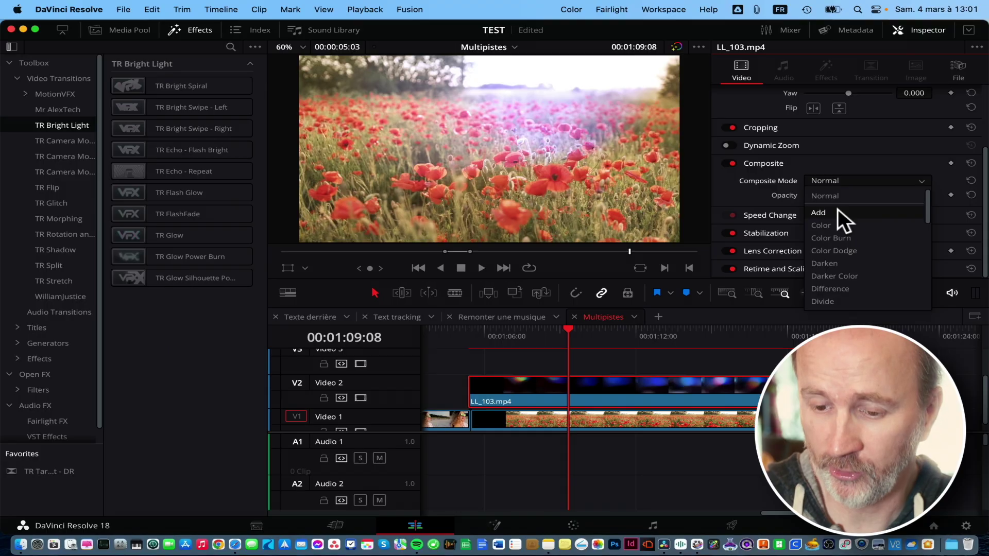
{"action": "scroll", "coordinate": [845, 283], "scroll_direction": "down", "scroll_amount": 1}
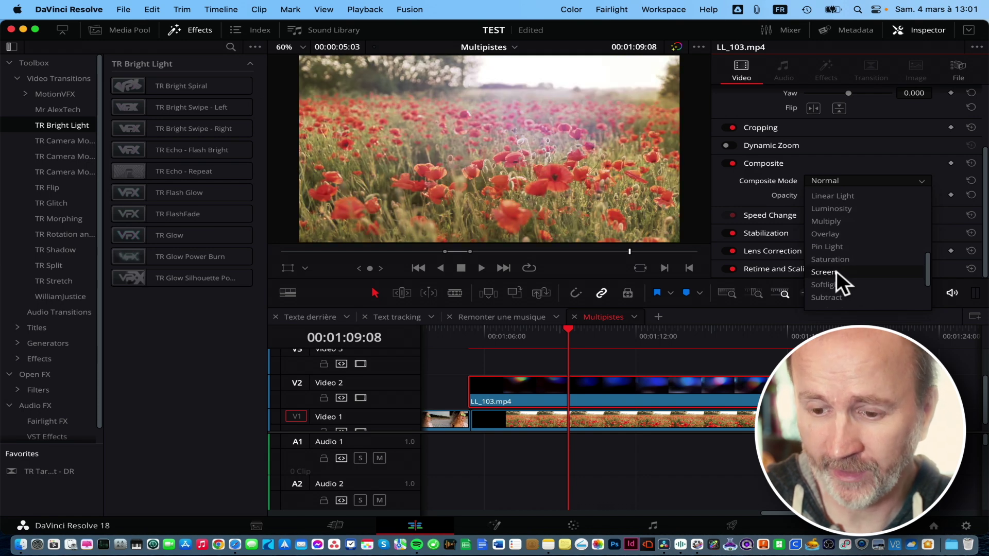
{"action": "left_click", "coordinate": [836, 272]}
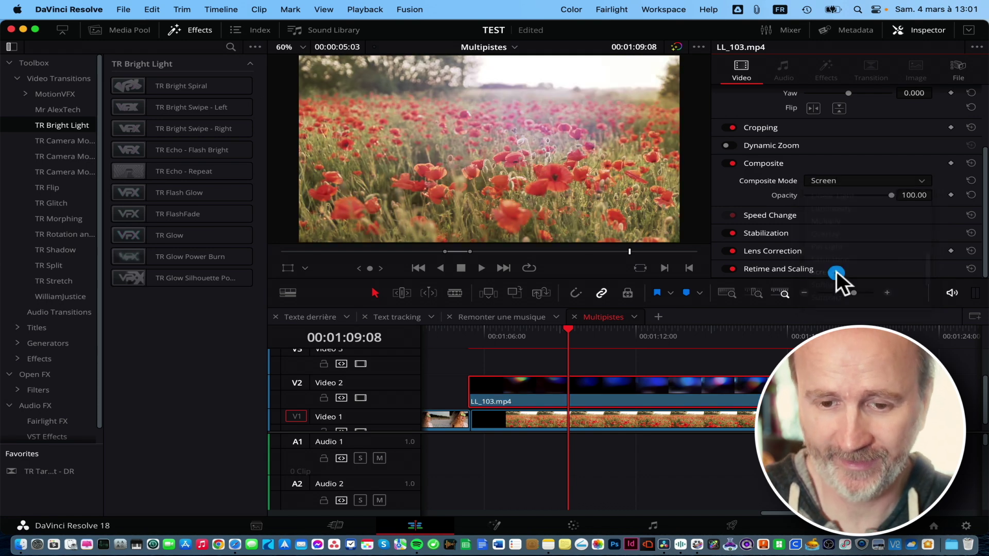
Play the poppy field section while disabling and re-enabling the Video 2 track to compare the light leak effect
{"action": "left_click", "coordinate": [571, 333]}
{"action": "left_click", "coordinate": [361, 399]}
{"action": "key", "text": "space"}
{"action": "left_click", "coordinate": [362, 400]}
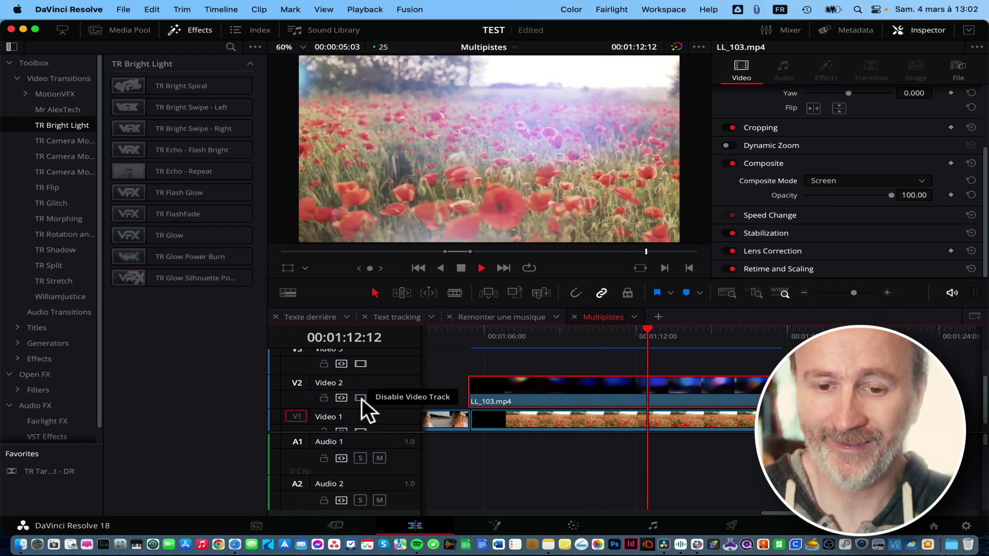
Find LL_103.mp4 in the media pool and replace it with LL_103.mp4 from the VisualVFX folder inside Ligth leaks
{"action": "key", "text": "super+Tab"}
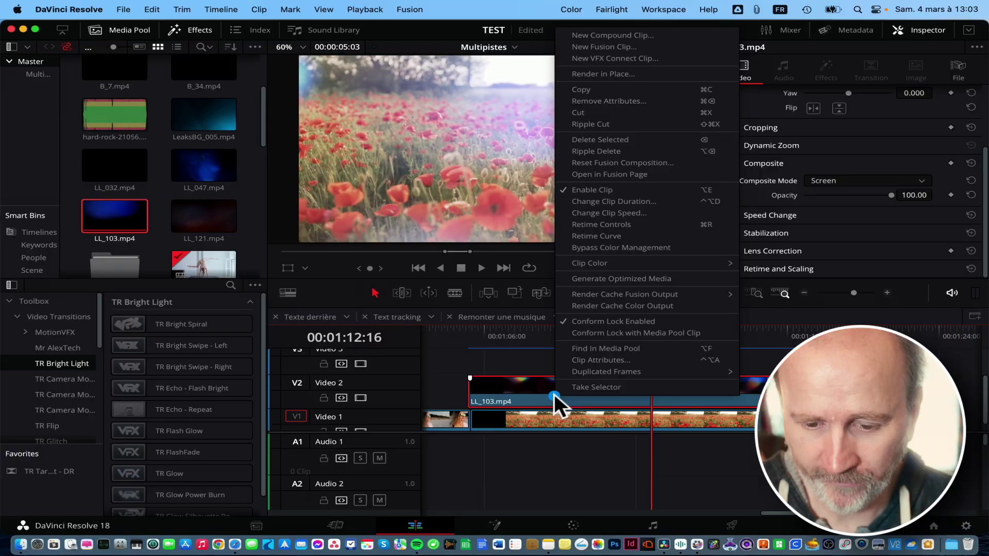
{"action": "left_click", "coordinate": [618, 344]}
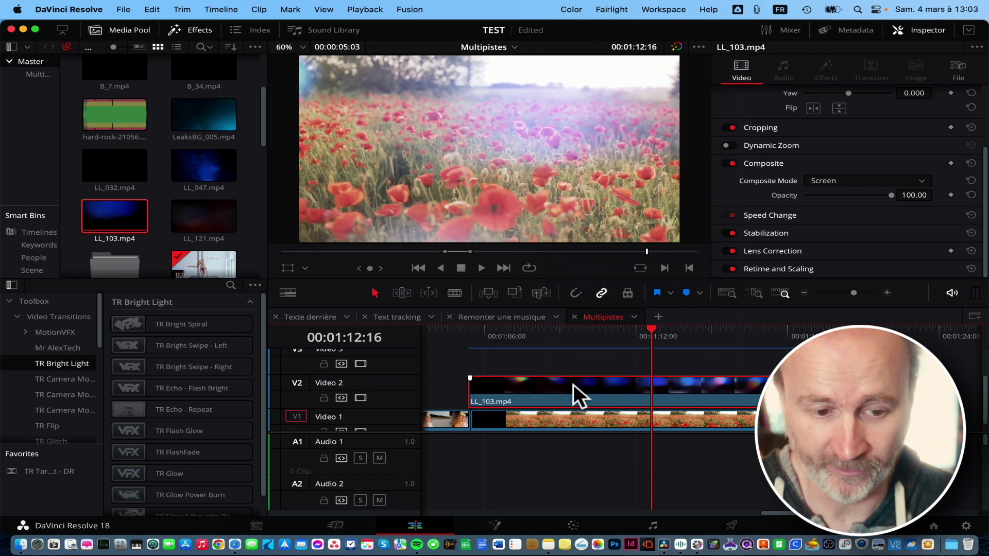
{"action": "right_click", "coordinate": [120, 218]}
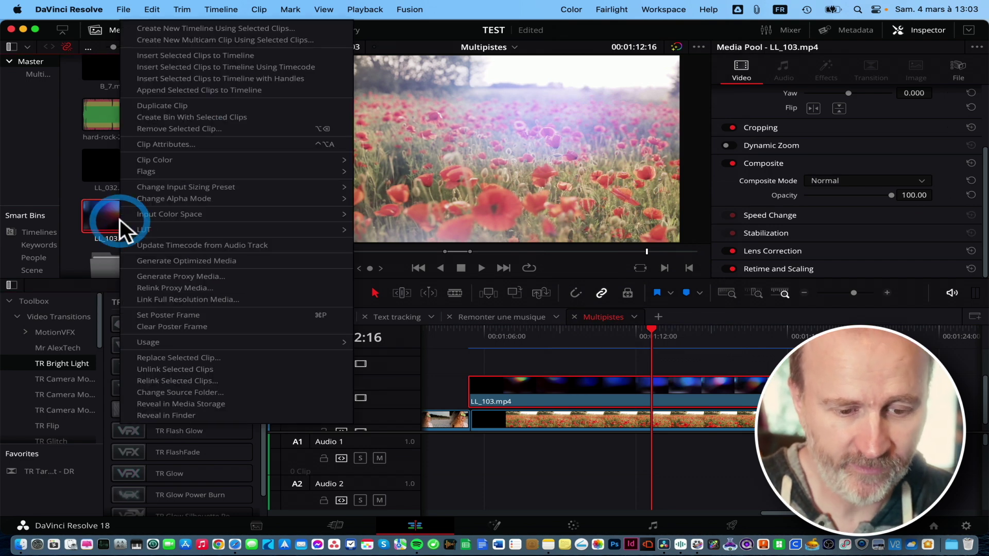
{"action": "left_click", "coordinate": [168, 358]}
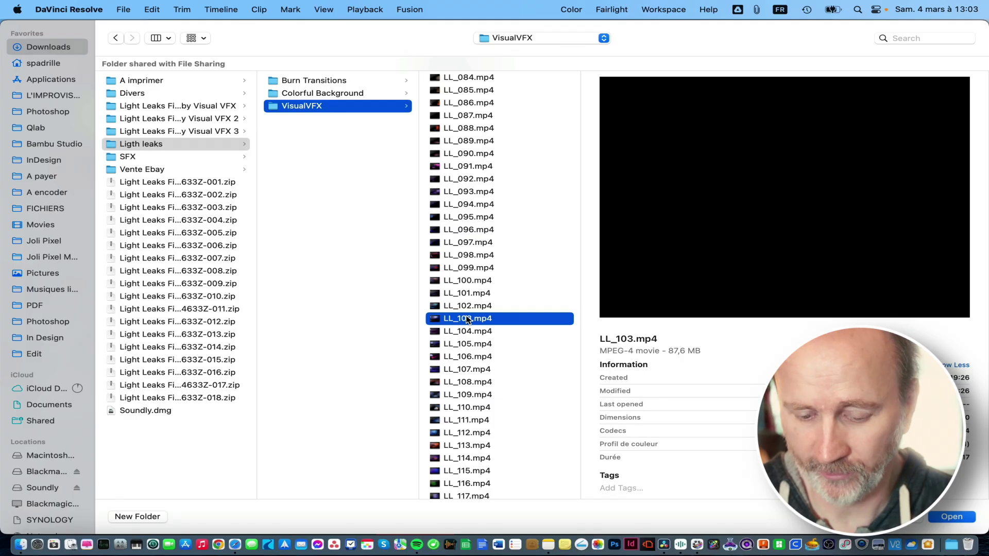
{"action": "key", "text": "space"}
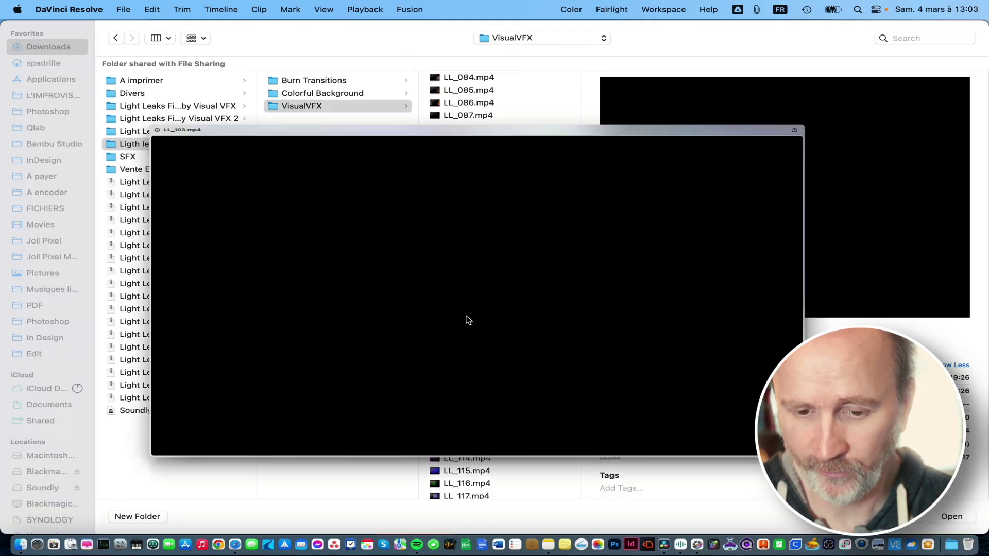
{"action": "key", "text": "space"}
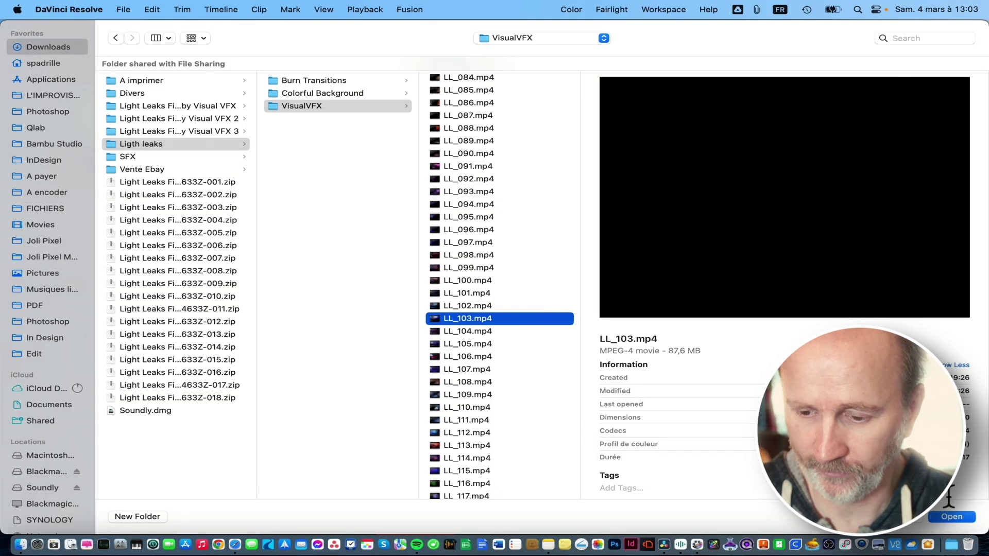
{"action": "left_click", "coordinate": [950, 517]}
{"action": "key", "text": "space"}
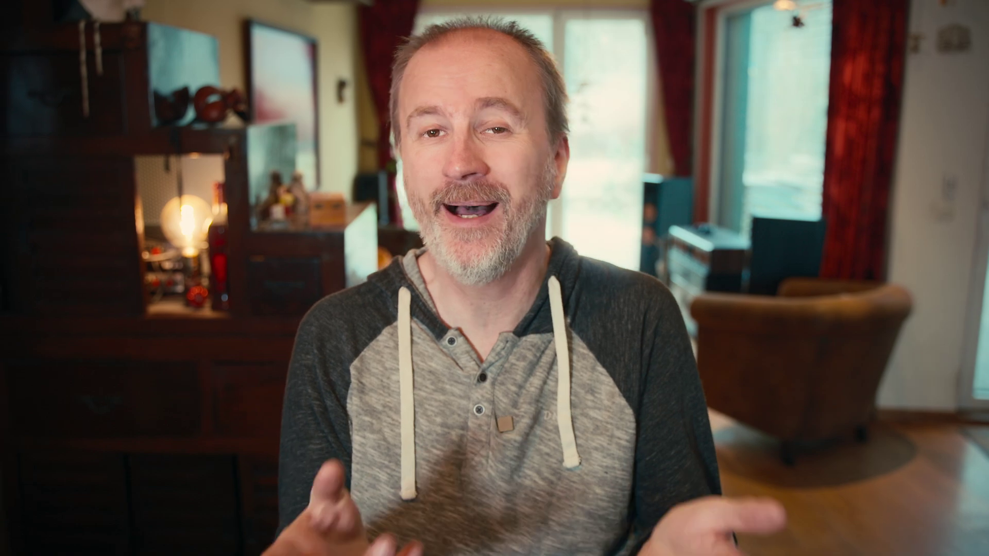
Delete the LL_103.mp4 light leak clip from Video 2 above the poppy clip
{"action": "left_click", "coordinate": [616, 380]}
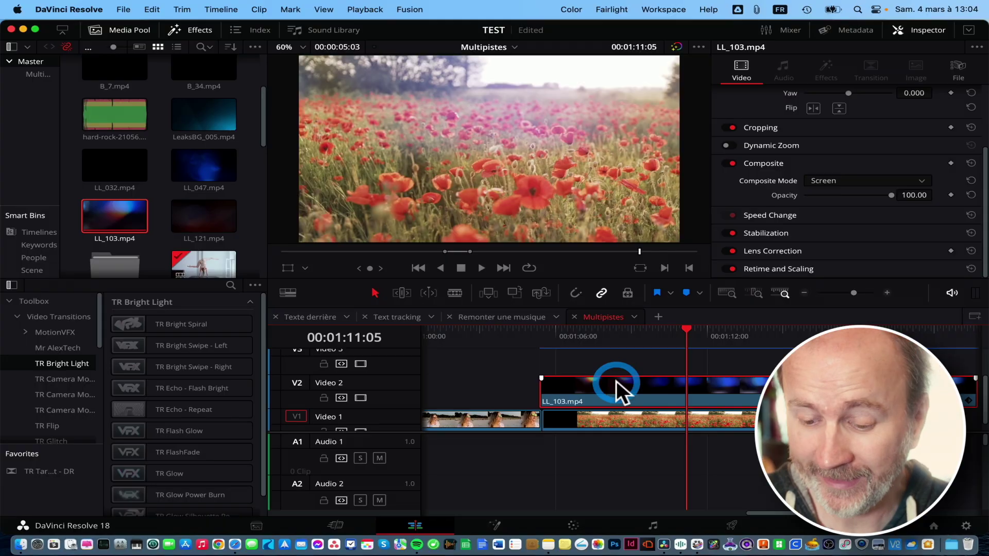
{"action": "key", "text": "Delete"}
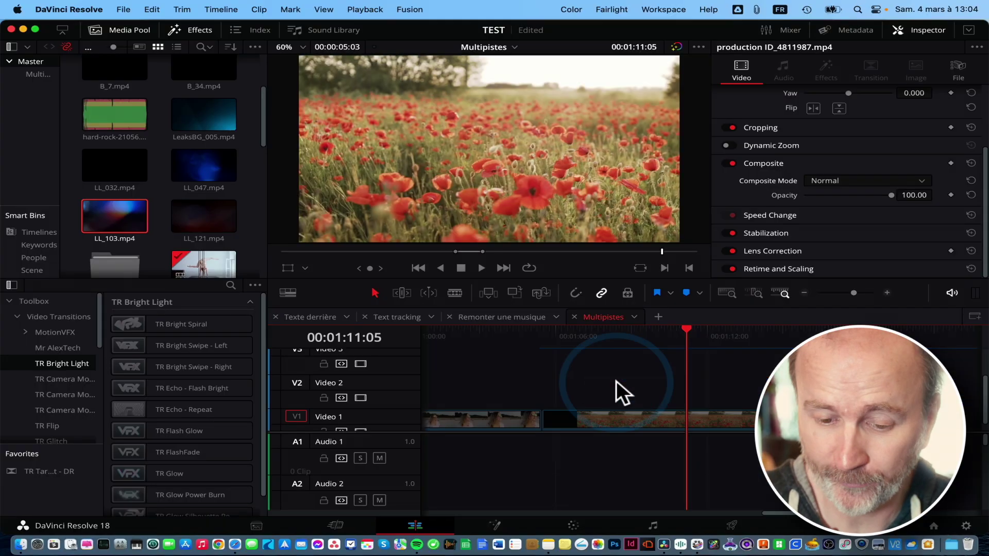
{"action": "left_click", "coordinate": [576, 382]}
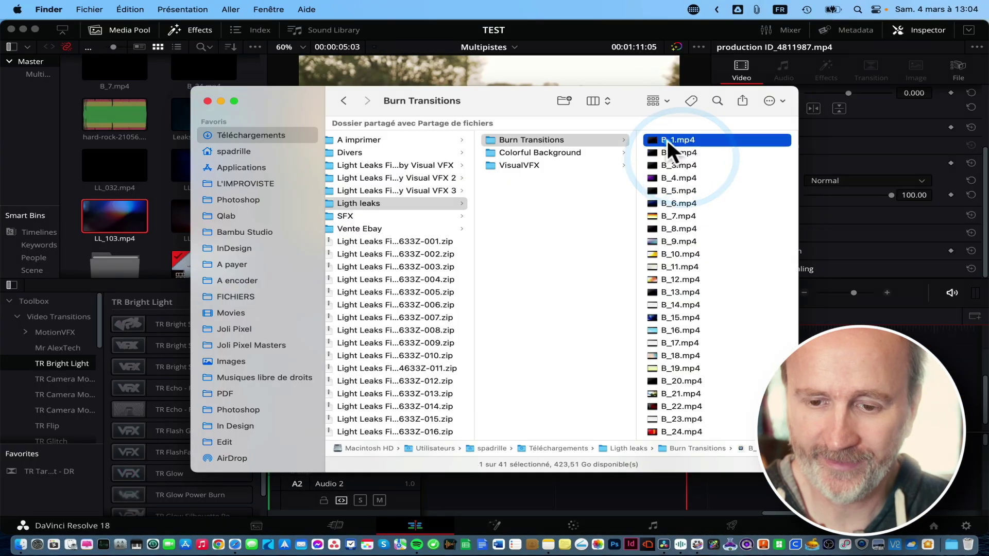
Preview B_1.mp4 from the Finder's Burn Transitions folder and place it on Video 2 over the cut before the poppy clip
{"action": "left_click", "coordinate": [667, 140]}
{"action": "key", "text": "space"}
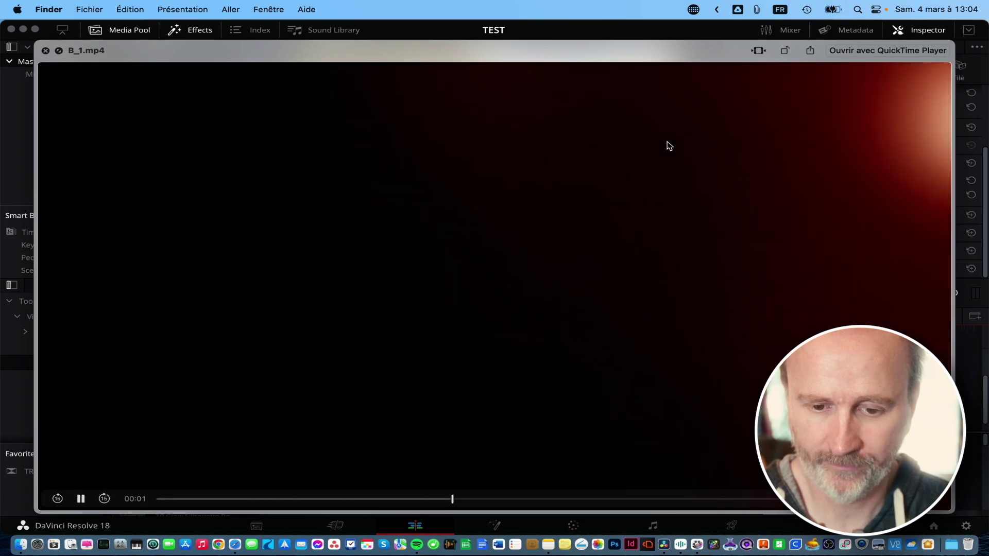
{"action": "key", "text": "space"}
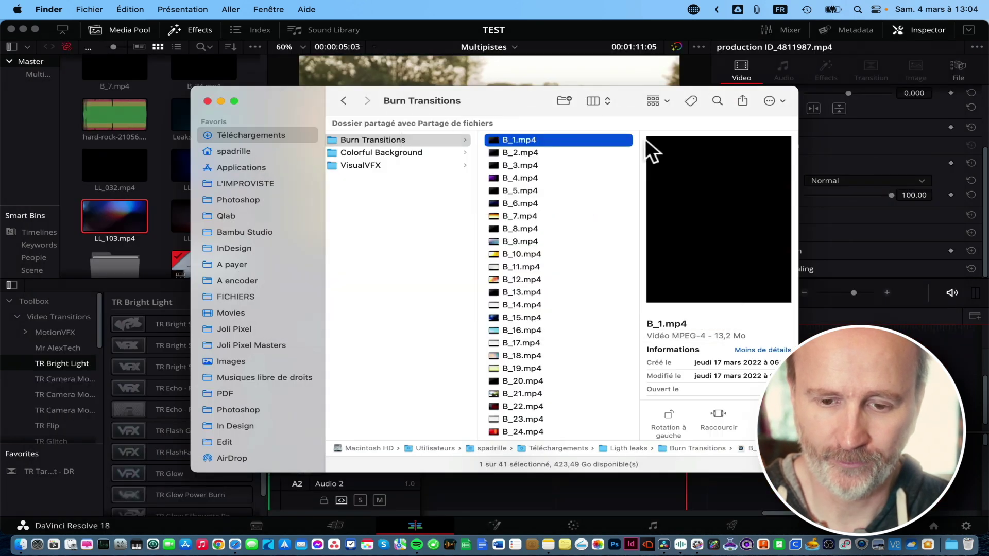
{"action": "key", "text": "space"}
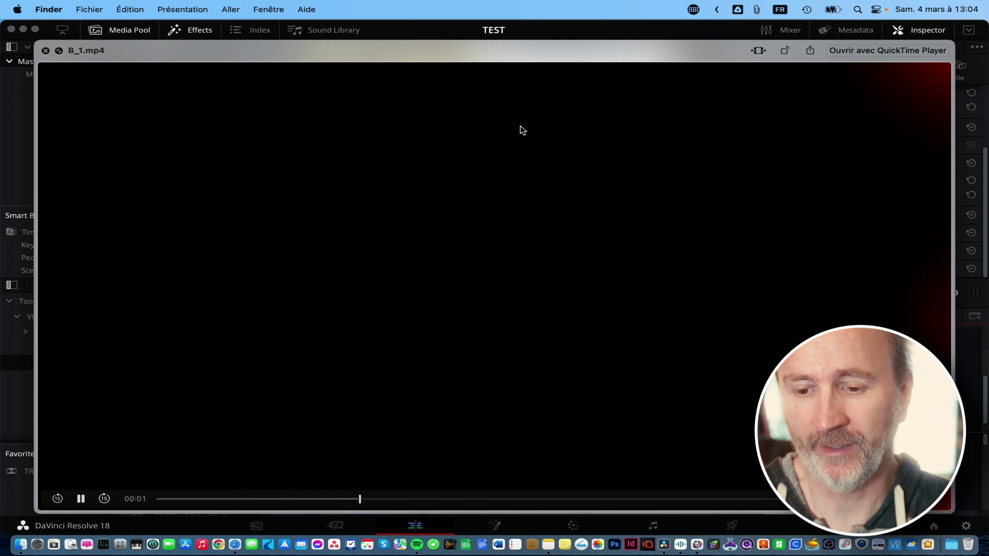
{"action": "key", "text": "space"}
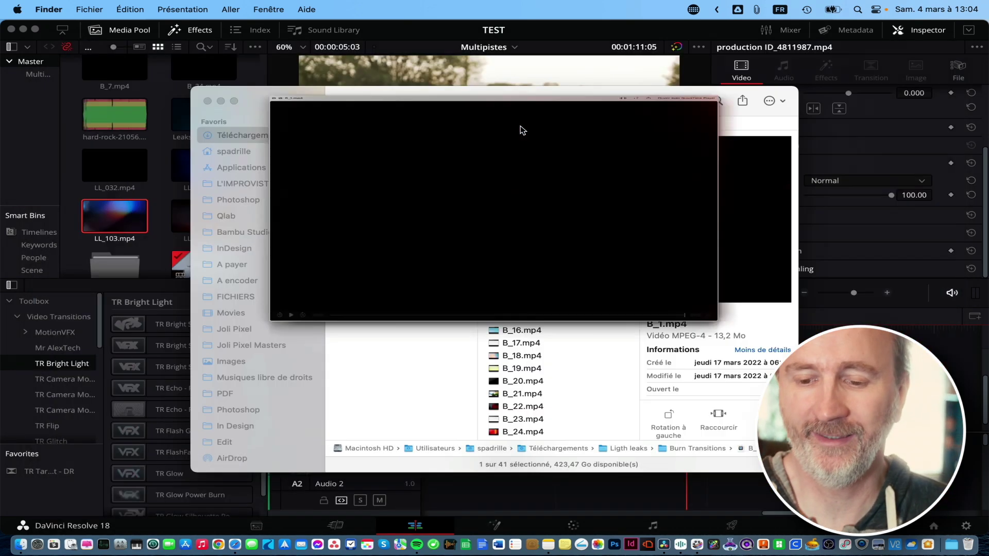
{"action": "left_click_drag", "start_coordinate": [518, 135], "coordinate": [517, 388]}
{"action": "key", "text": "super+Tab"}
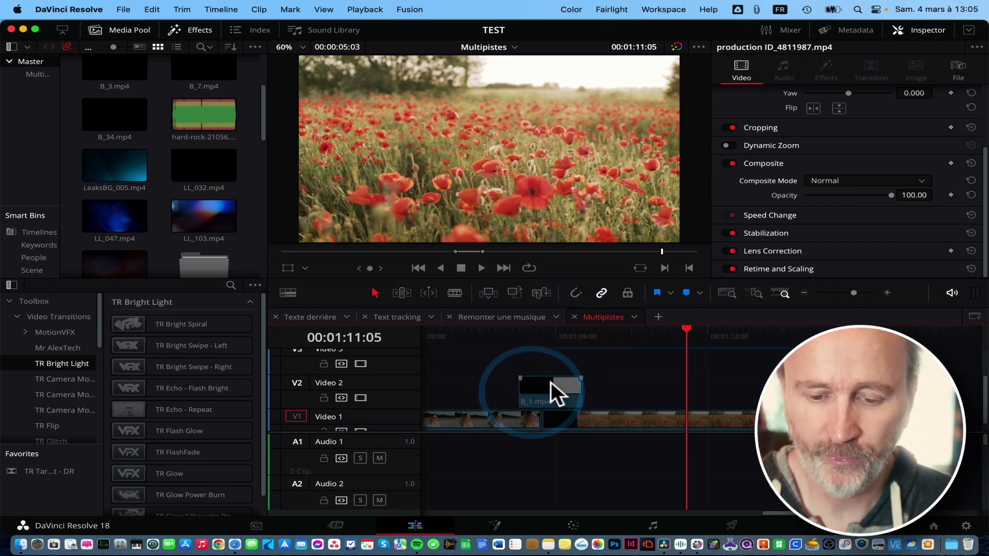
Set the composite mode of the B_1.mp4 burn clip on Video 2 to Add
{"action": "left_click", "coordinate": [550, 385]}
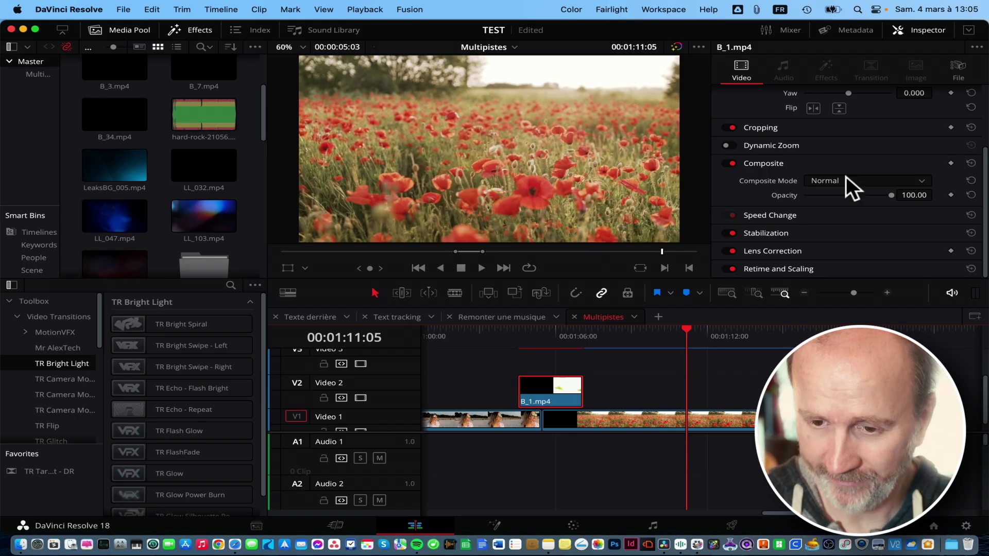
{"action": "left_click", "coordinate": [868, 182]}
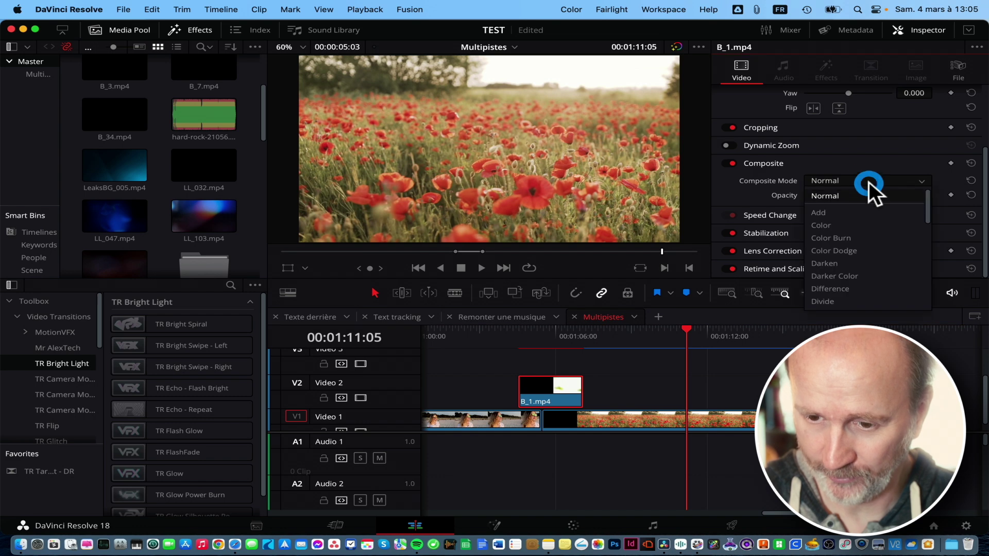
{"action": "left_click", "coordinate": [841, 211]}
Shift B_1.mp4 earlier on Video 2 so its bright burn falls on the cut before the poppy clip
{"action": "left_click_drag", "start_coordinate": [509, 337], "coordinate": [544, 340]}
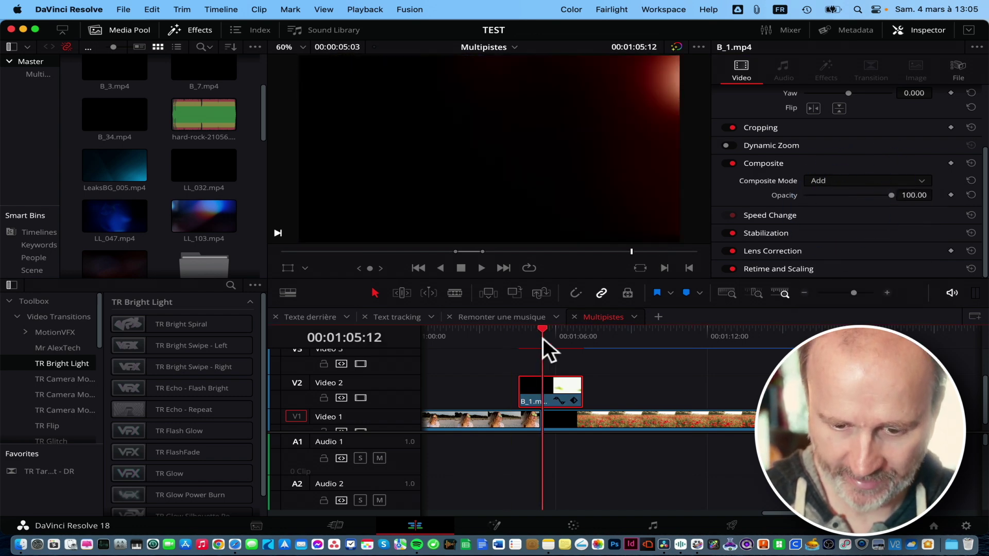
{"action": "left_click", "coordinate": [543, 339]}
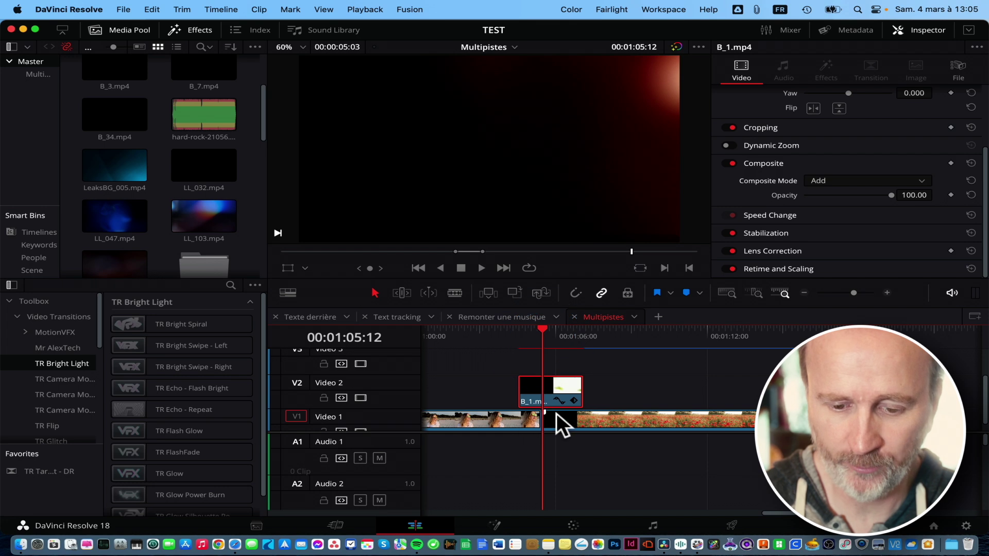
{"action": "left_click_drag", "start_coordinate": [560, 377], "coordinate": [510, 376]}
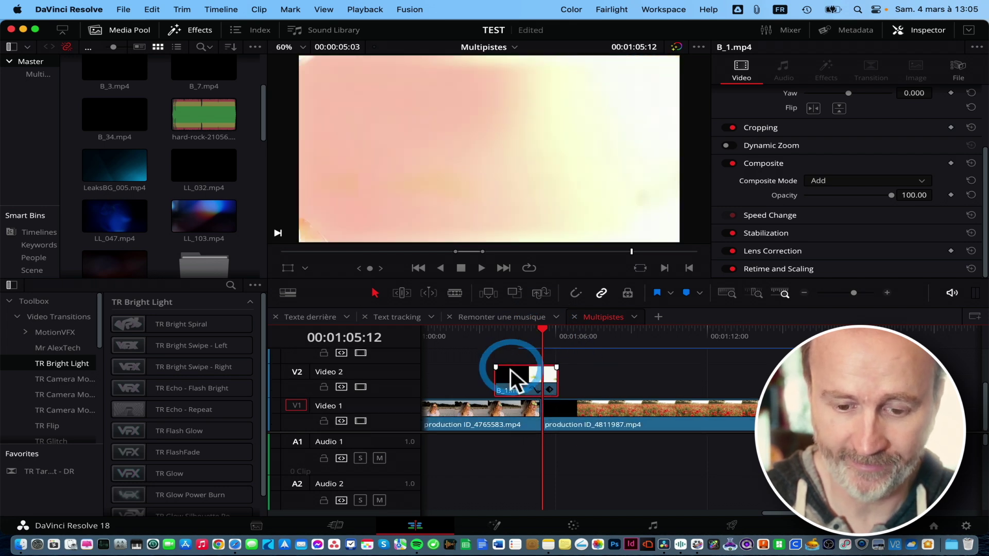
Play the cut into the poppy clip twice to check the B_1.mp4 burn transition
{"action": "left_click", "coordinate": [460, 338]}
{"action": "key", "text": "space"}
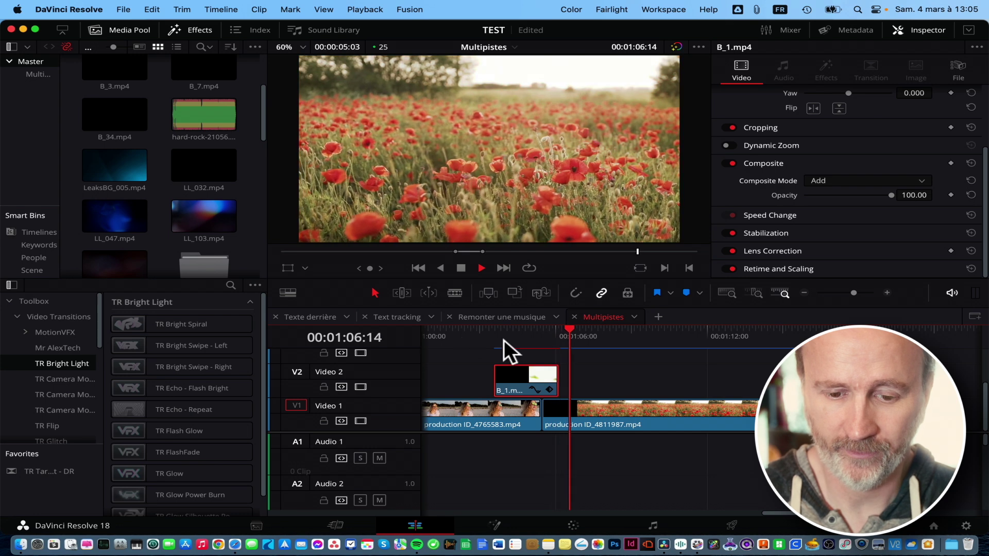
{"action": "left_click", "coordinate": [508, 341]}
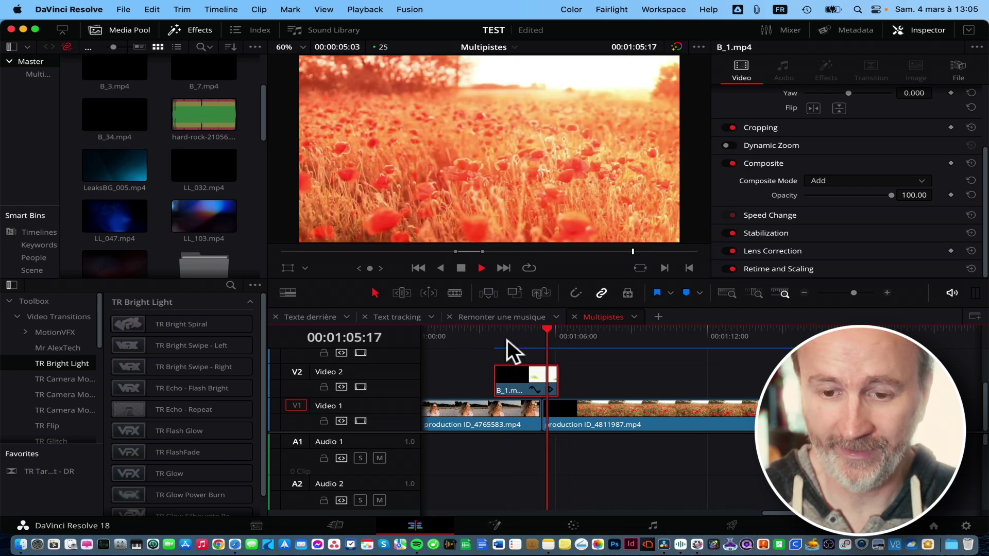
{"action": "key", "text": "space"}
Find B_1.mp4 in the media pool and replace it with B_27.mp4 from the Burn Transitions folder
{"action": "left_click", "coordinate": [520, 364]}
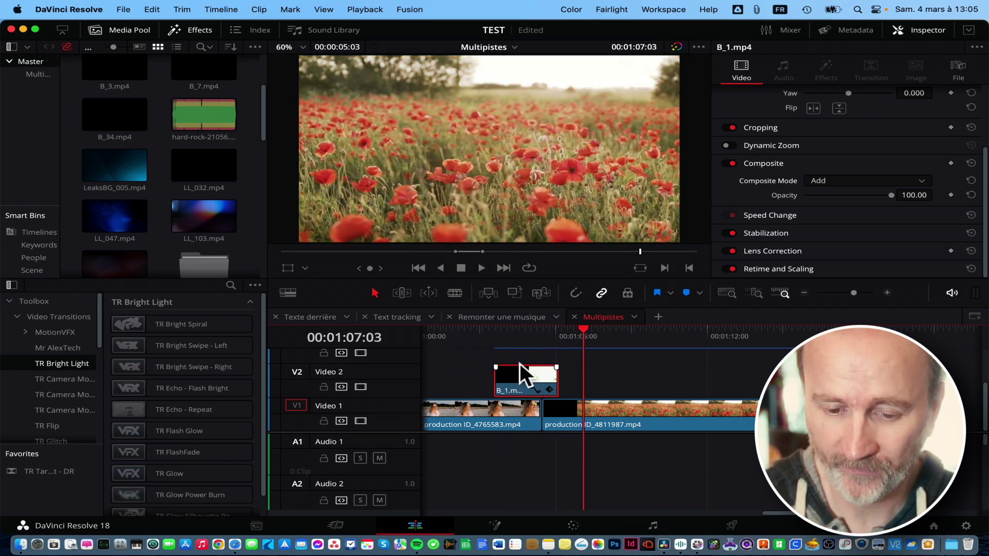
{"action": "right_click", "coordinate": [520, 366]}
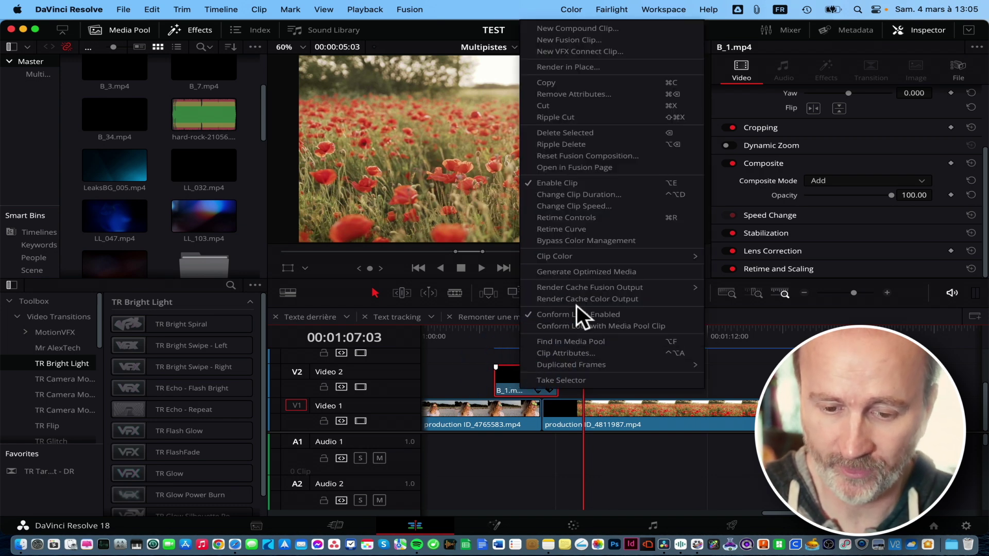
{"action": "left_click", "coordinate": [571, 342]}
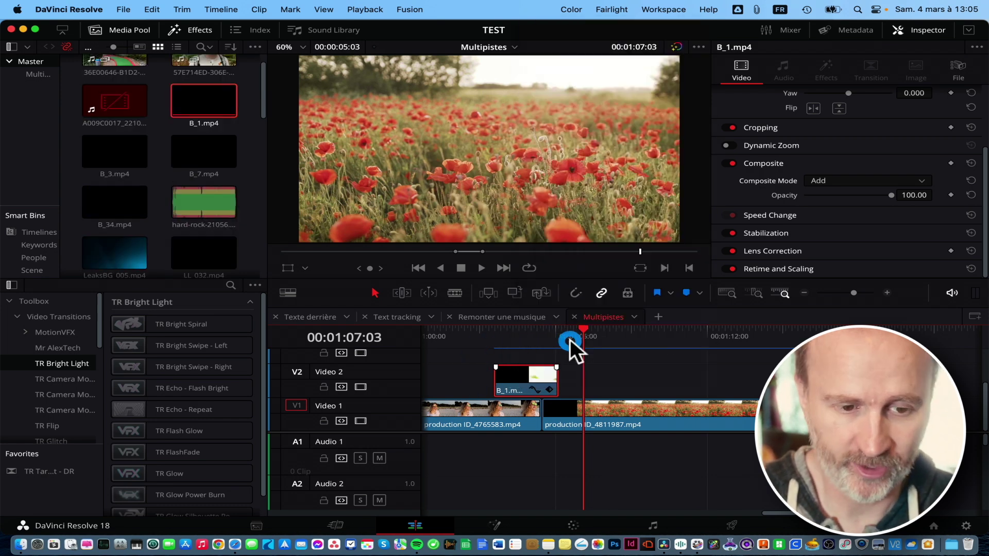
{"action": "right_click", "coordinate": [185, 101]}
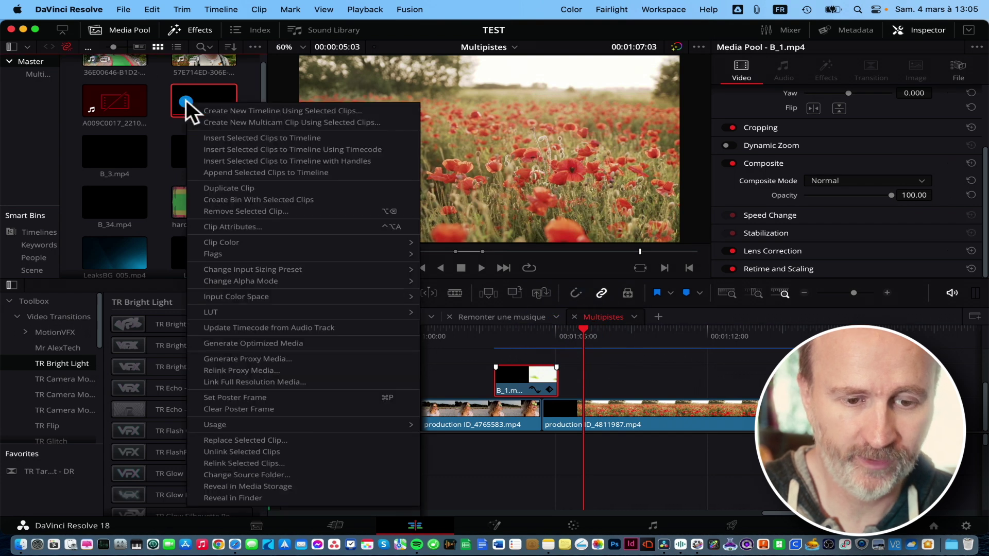
{"action": "left_click", "coordinate": [258, 440]}
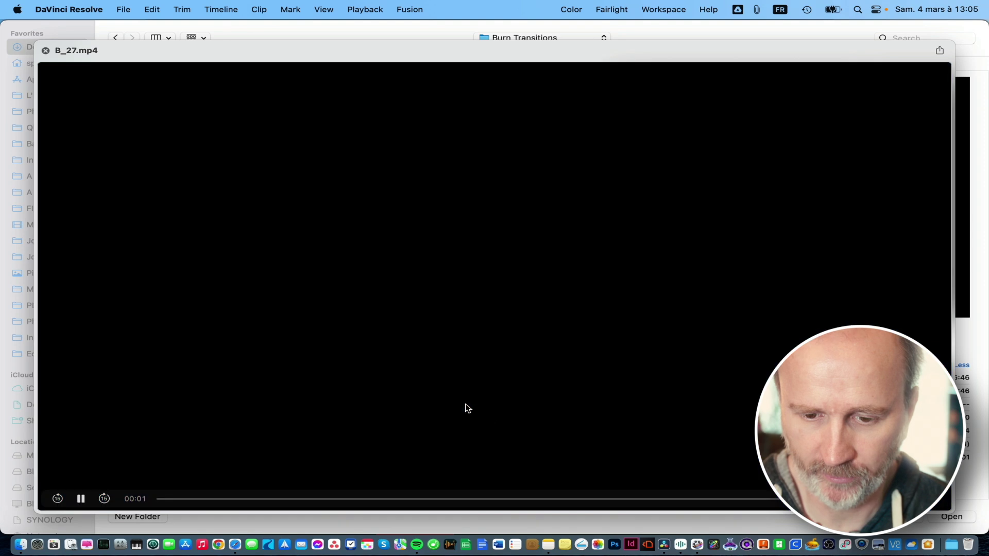
{"action": "key", "text": "space"}
{"action": "left_click", "coordinate": [947, 516]}
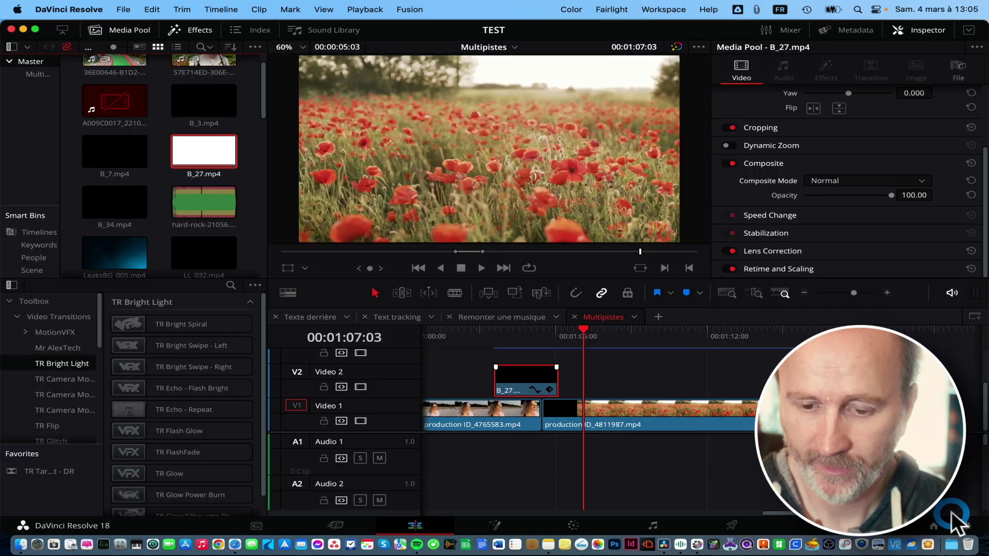
Select the B_27.mp4 clip on Video 2 and play the transition into the poppy clip
{"action": "left_click", "coordinate": [525, 371]}
{"action": "left_click_drag", "start_coordinate": [524, 370], "coordinate": [528, 371]}
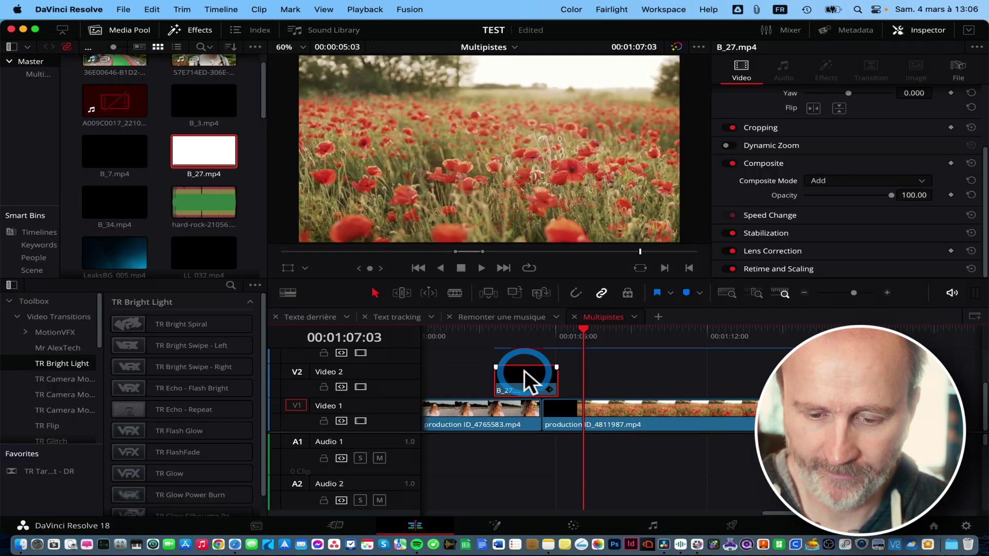
{"action": "left_click", "coordinate": [495, 331]}
{"action": "key", "text": "space"}
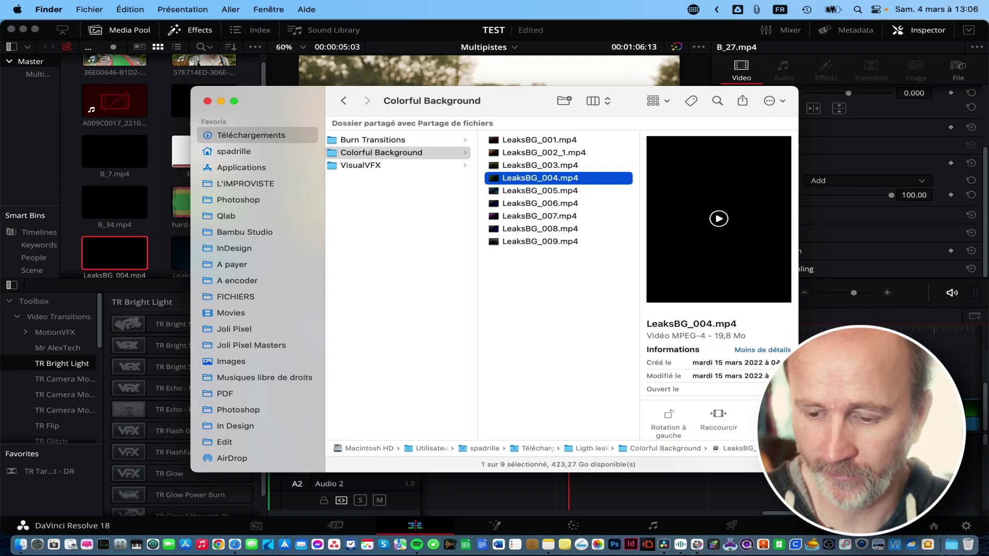
Return to DaVinci Resolve and move LeaksBG_004.mp4 onto Video 2 above the end of the poppy clip
{"action": "key", "text": "super+Tab"}
{"action": "left_click", "coordinate": [921, 338]}
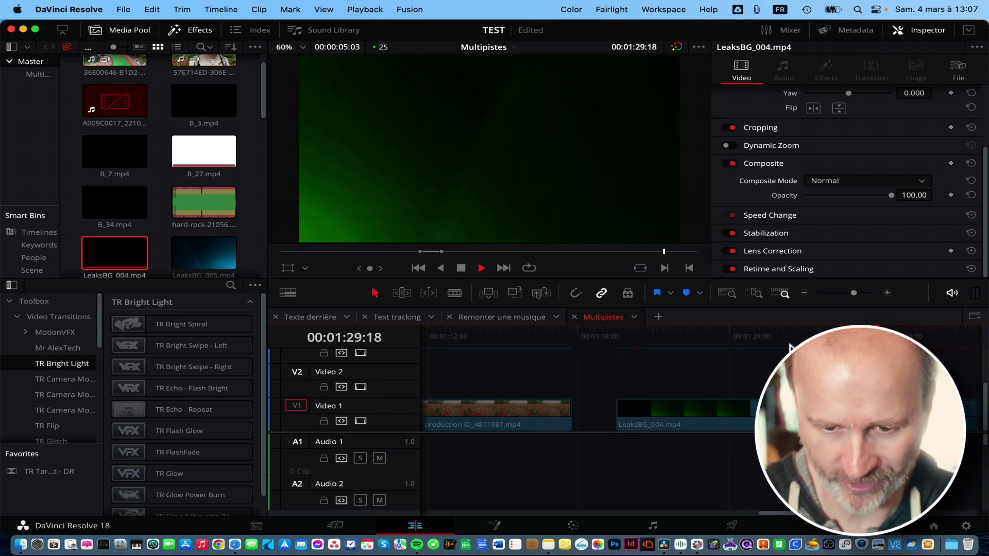
{"action": "left_click_drag", "start_coordinate": [723, 412], "coordinate": [522, 392]}
Park the playhead over the overlap with the poppies and set the LeaksBG_004.mp4 composite mode to Multiply
{"action": "left_click", "coordinate": [478, 341]}
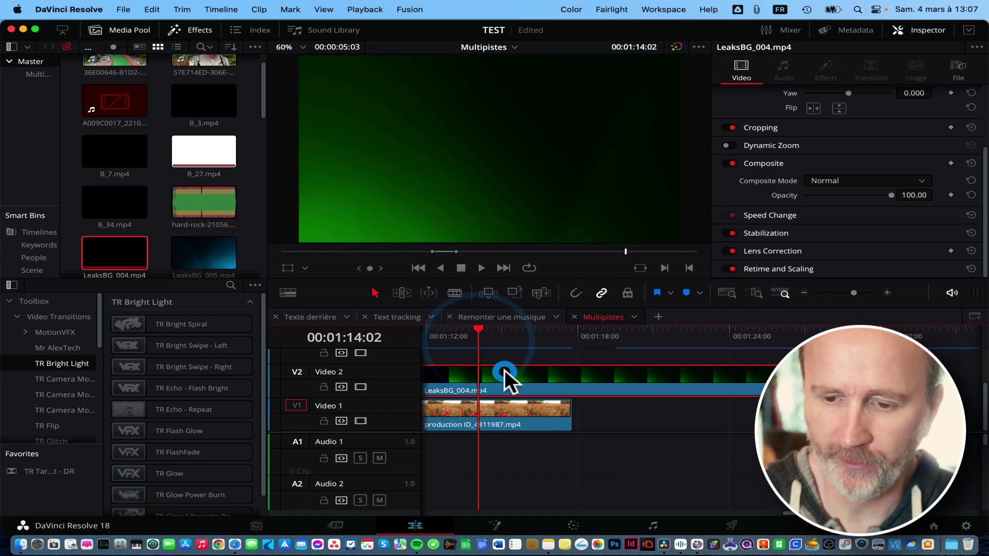
{"action": "left_click", "coordinate": [855, 181]}
{"action": "left_click", "coordinate": [827, 208]}
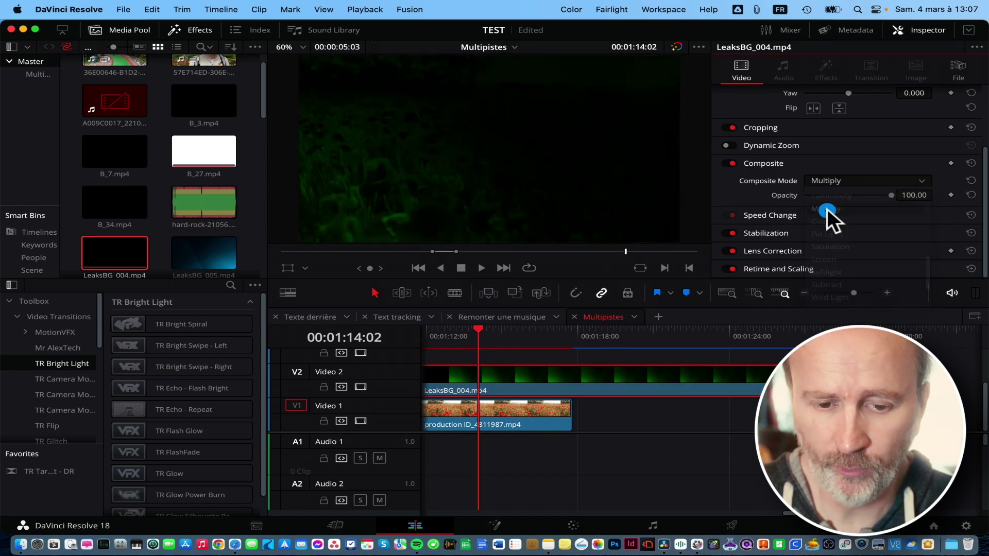
Play the poppy section under LeaksBG_004.mp4 to review the Multiply effect
{"action": "scroll", "coordinate": [449, 362], "scroll_direction": "up", "scroll_amount": 2}
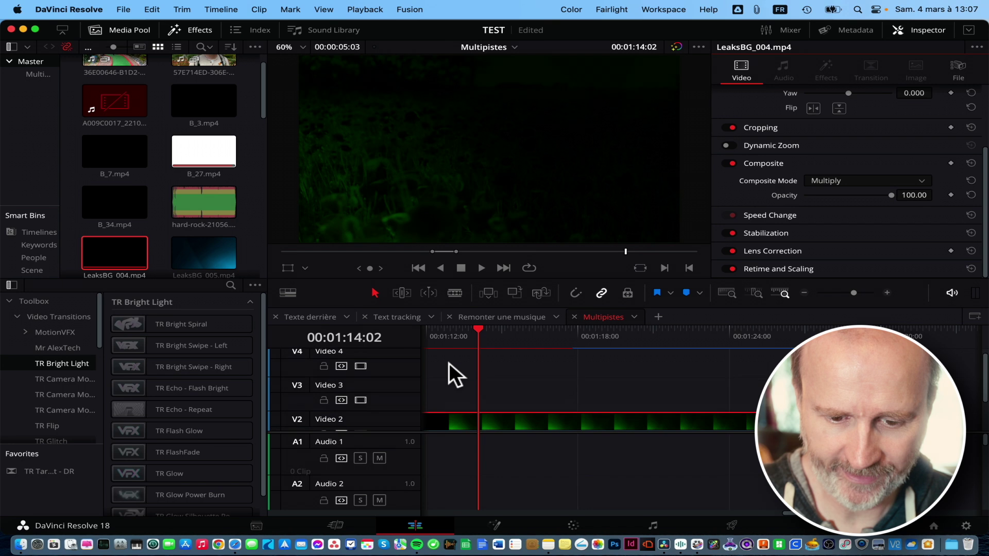
{"action": "scroll", "coordinate": [447, 348], "scroll_direction": "down", "scroll_amount": 1}
{"action": "left_click", "coordinate": [442, 334]}
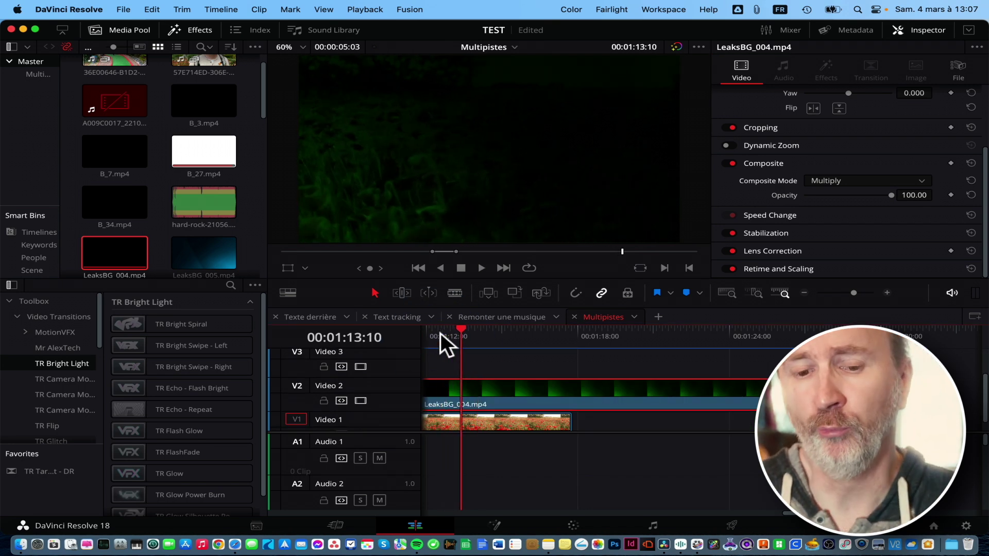
{"action": "key", "text": "space"}
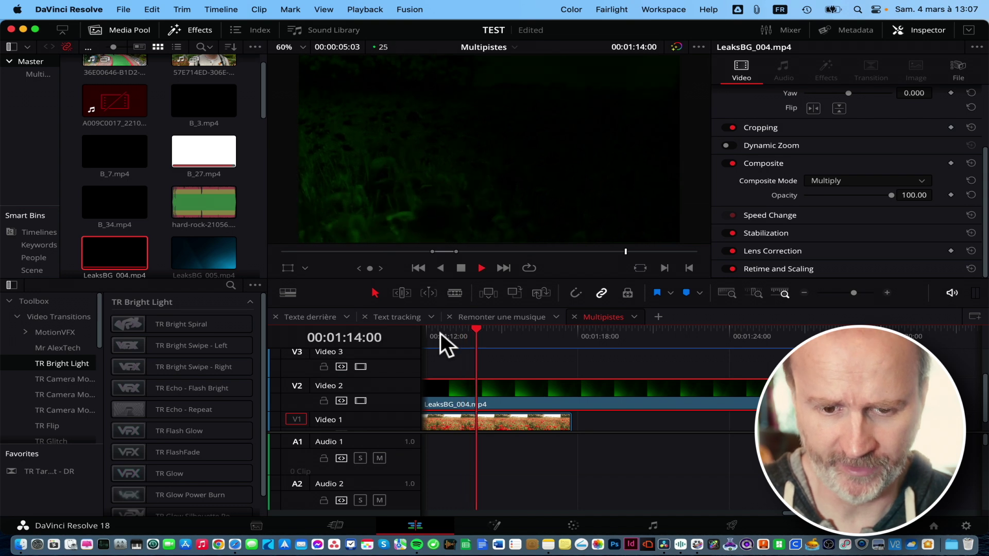
{"action": "left_click", "coordinate": [563, 333]}
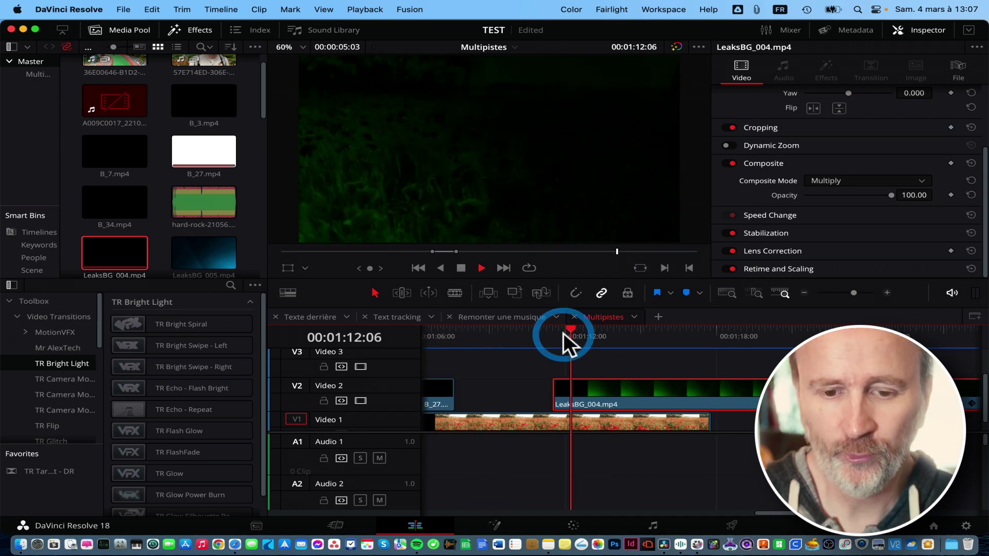
{"action": "left_click", "coordinate": [585, 334]}
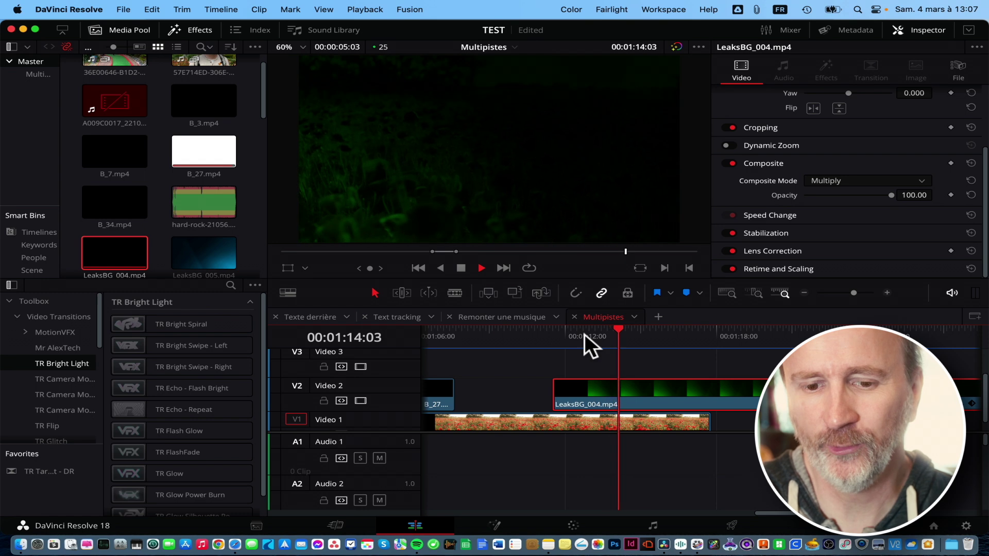
{"action": "key", "text": "space"}
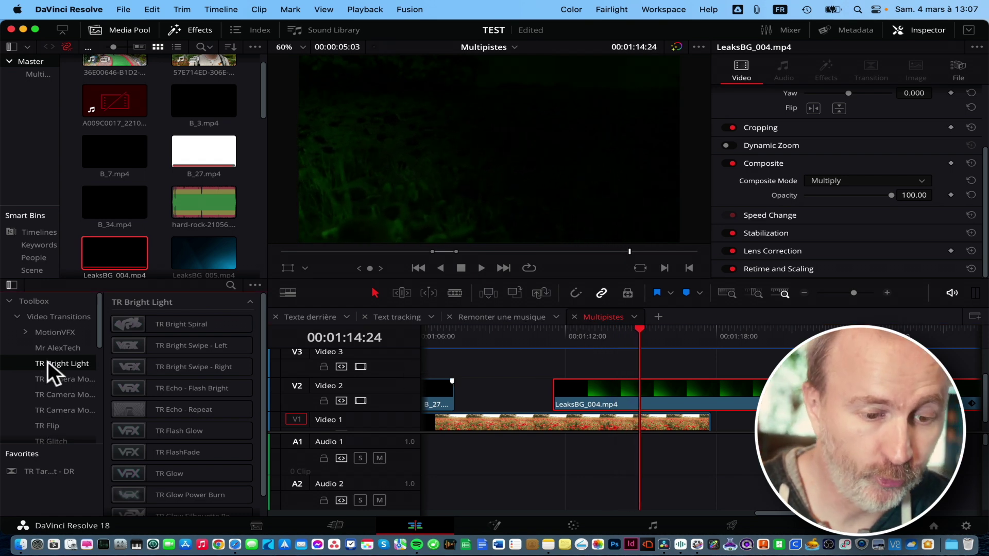
Add the Clean and Simple Fusion title to the timeline above the poppy clip and play it
{"action": "scroll", "coordinate": [33, 342], "scroll_direction": "down", "scroll_amount": 5}
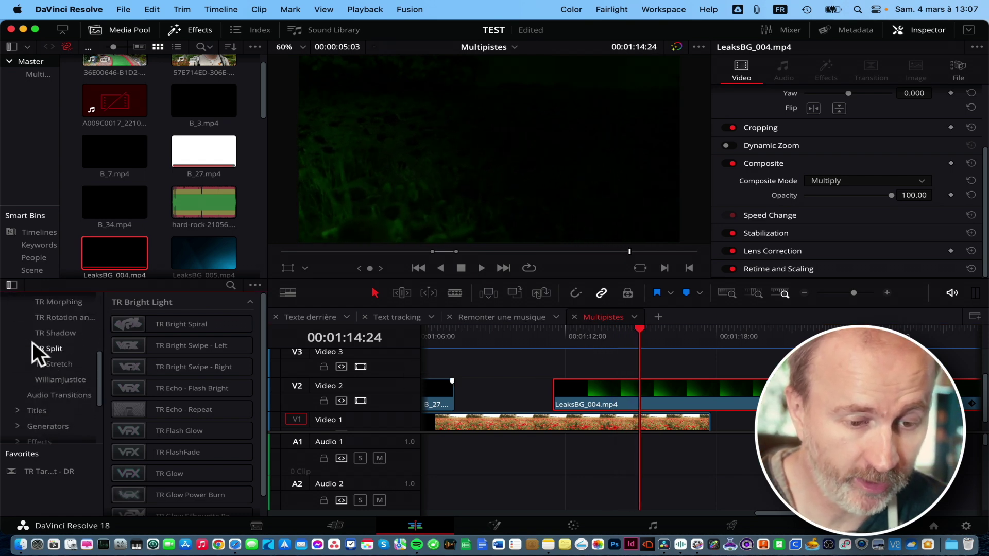
{"action": "scroll", "coordinate": [33, 342], "scroll_direction": "up", "scroll_amount": 5}
{"action": "scroll", "coordinate": [33, 343], "scroll_direction": "down", "scroll_amount": 5}
{"action": "left_click", "coordinate": [37, 344]}
{"action": "left_click_drag", "start_coordinate": [186, 439], "coordinate": [600, 387]}
{"action": "left_click", "coordinate": [611, 336]}
{"action": "key", "text": "space"}
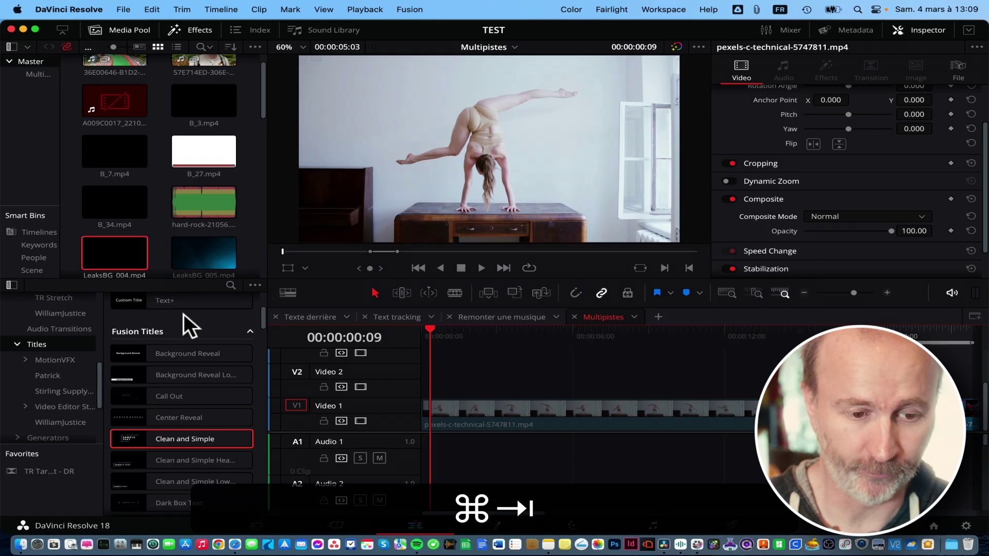
Browse the Video Transitions categories, widening the category list so the full TR names can be read
{"action": "scroll", "coordinate": [68, 363], "scroll_direction": "up", "scroll_amount": 10}
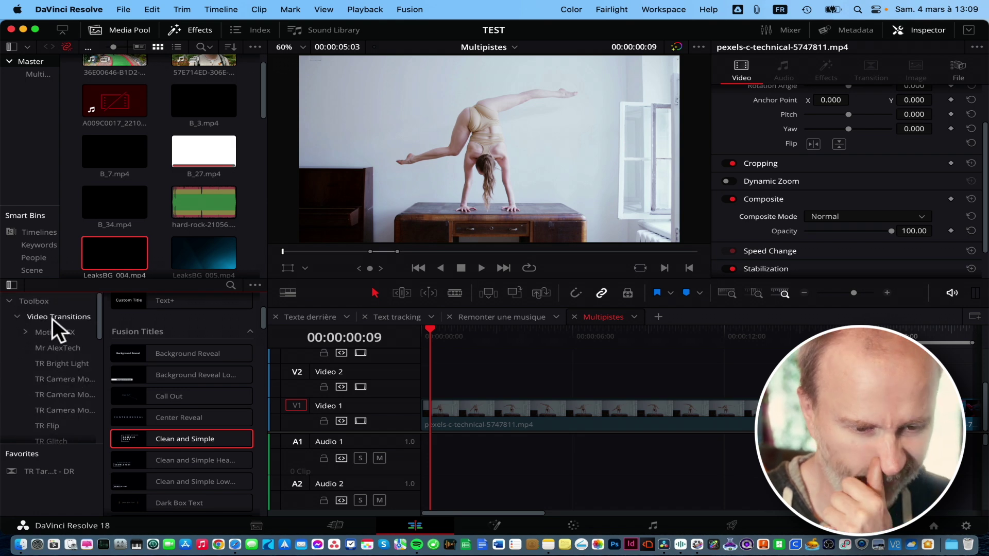
{"action": "left_click", "coordinate": [52, 318]}
{"action": "scroll", "coordinate": [22, 349], "scroll_direction": "down", "scroll_amount": 2}
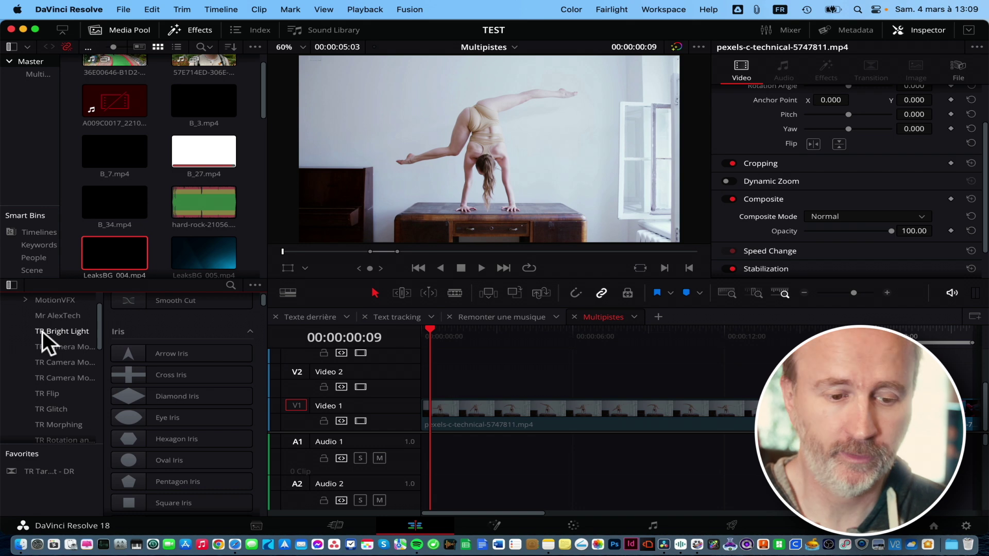
{"action": "scroll", "coordinate": [42, 332], "scroll_direction": "up", "scroll_amount": 1}
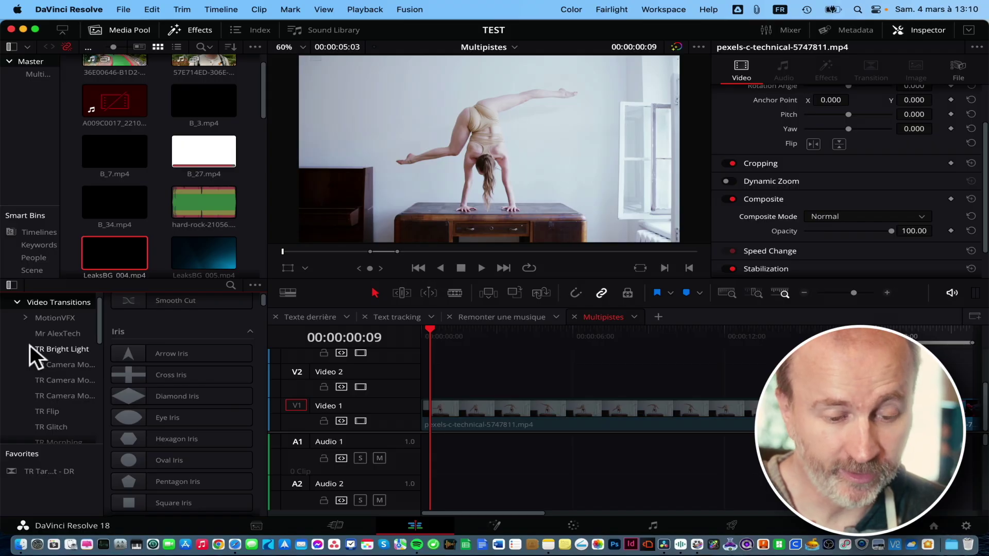
{"action": "scroll", "coordinate": [31, 346], "scroll_direction": "down", "scroll_amount": 2}
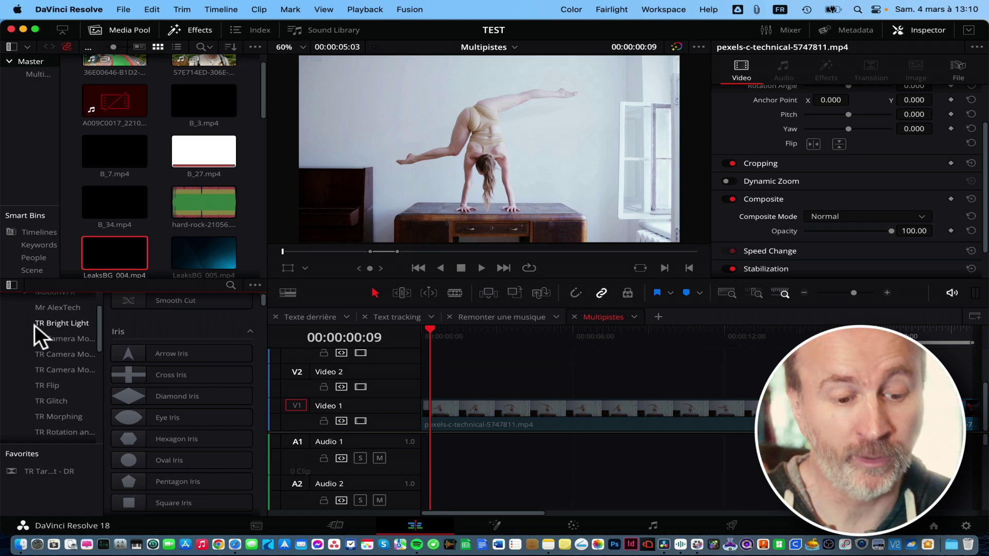
{"action": "scroll", "coordinate": [35, 325], "scroll_direction": "down", "scroll_amount": 1}
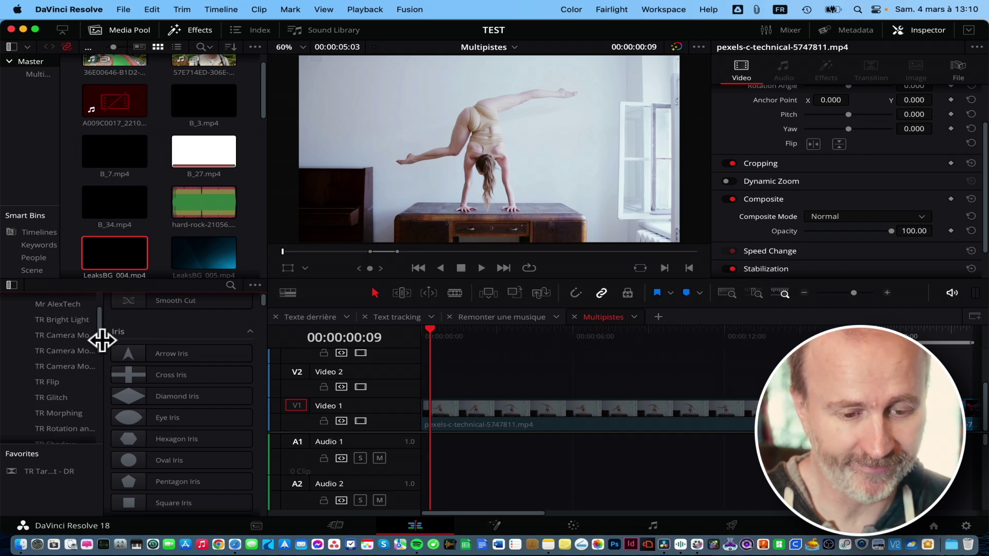
{"action": "left_click_drag", "start_coordinate": [101, 341], "coordinate": [128, 340]}
{"action": "scroll", "coordinate": [20, 351], "scroll_direction": "up", "scroll_amount": 3}
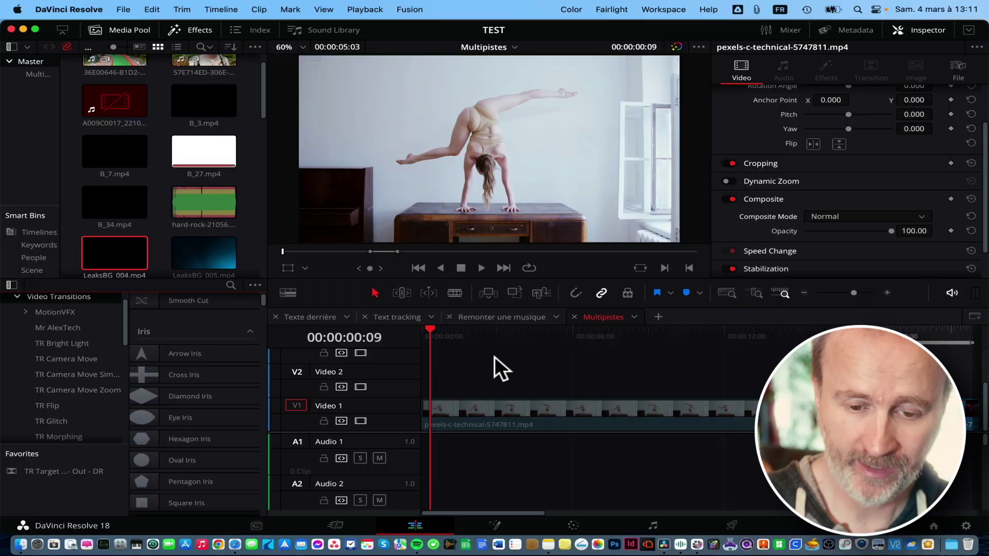
Play the handstand clip on Video 1 and split it at 00:00:16:21
{"action": "key", "text": "space"}
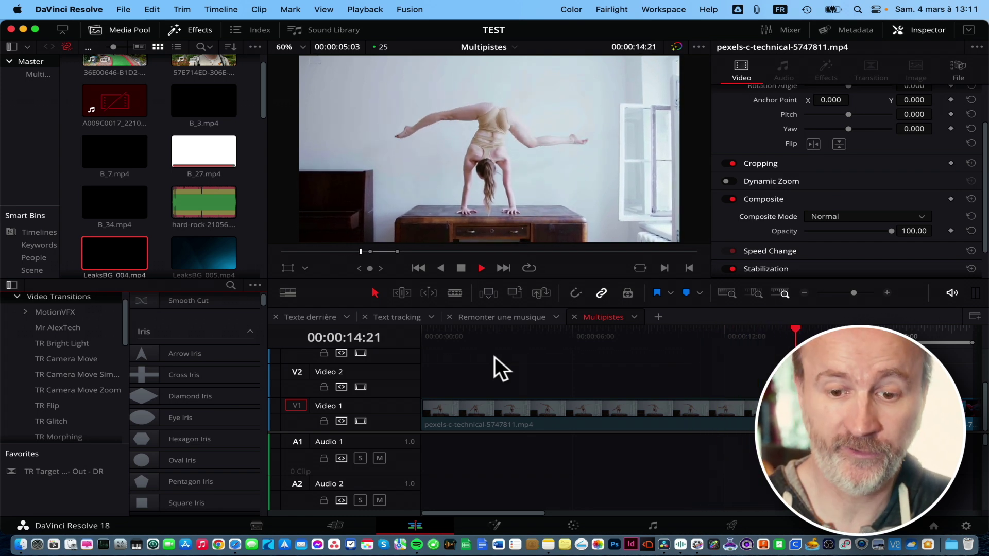
{"action": "key", "text": "space"}
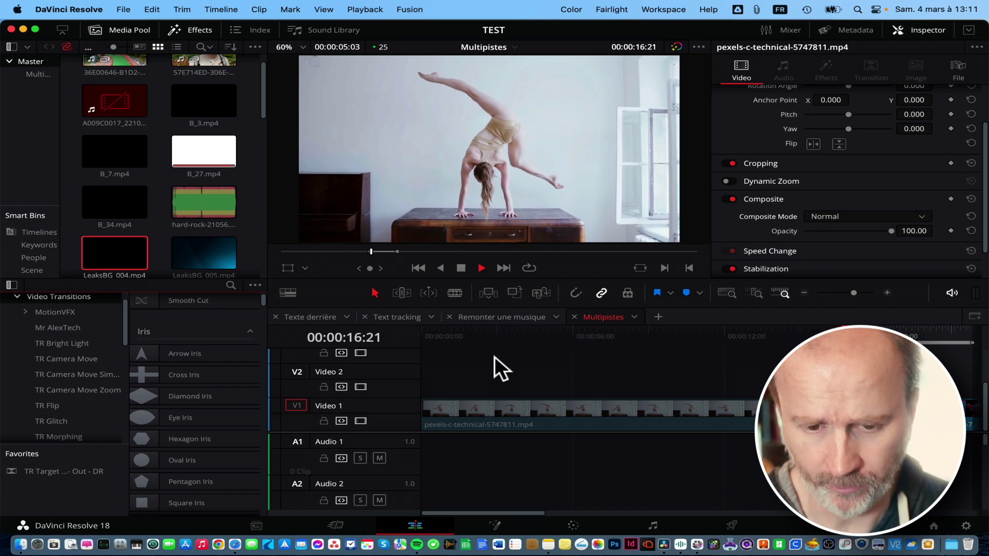
{"action": "key", "text": "super+b"}
{"action": "scroll", "coordinate": [663, 349], "scroll_direction": "right", "scroll_amount": 5}
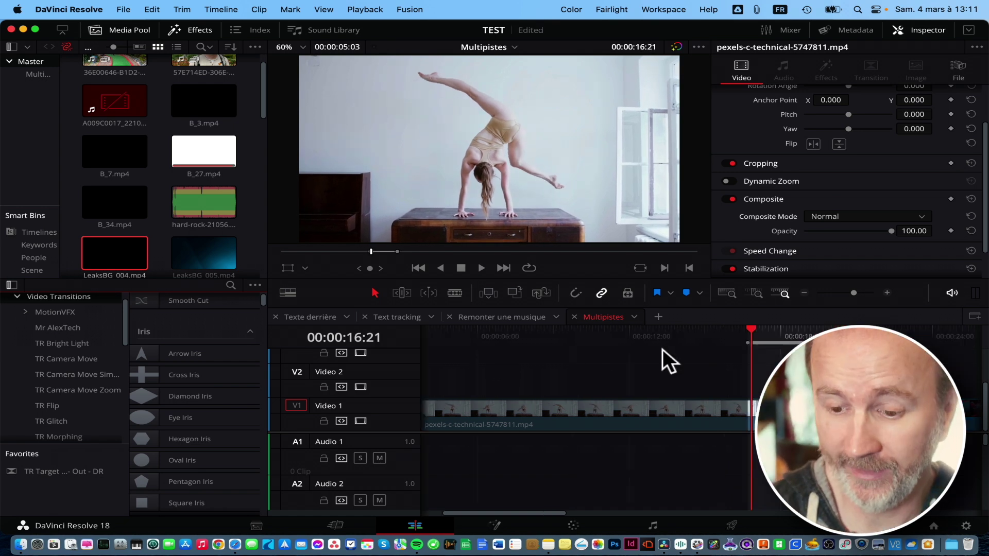
Start the playback range at 00:00:17:04, turn on looping and play the cut from the handstand clip to the cat clip
{"action": "left_click", "coordinate": [746, 333]}
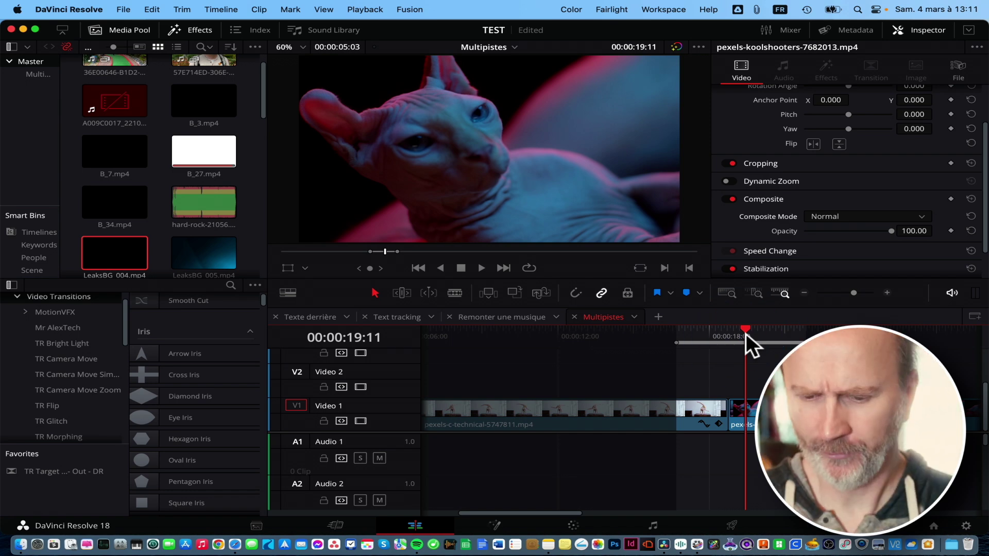
{"action": "left_click", "coordinate": [688, 334]}
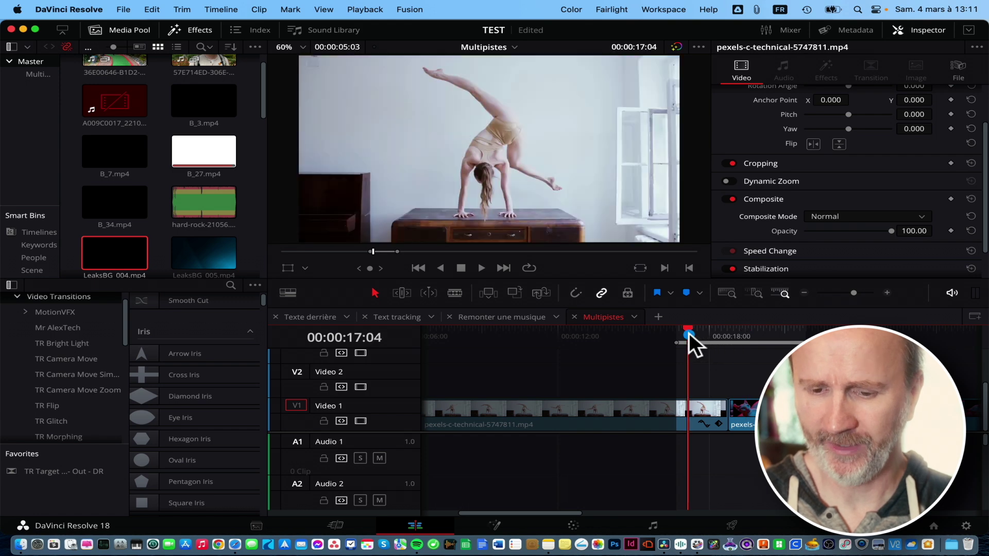
{"action": "key", "text": "space"}
{"action": "key", "text": "space"}
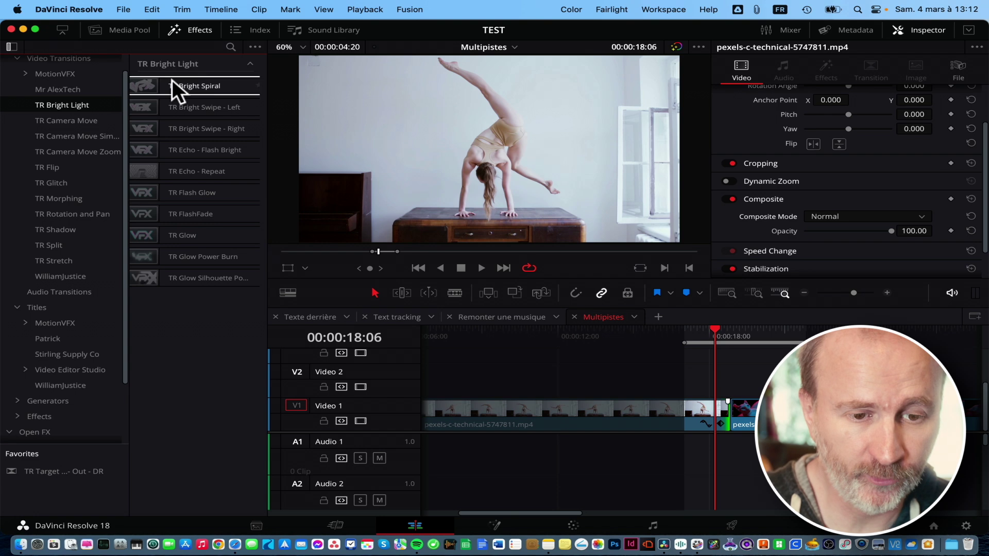
Add the TR Bright Spiral transition at the cut between the handstand and cat clips on Video 1 and play it
{"action": "mouse_move", "coordinate": [175, 83]}
{"action": "left_click_drag", "start_coordinate": [175, 83], "coordinate": [652, 377]}
{"action": "left_click_drag", "start_coordinate": [719, 410], "coordinate": [727, 418]}
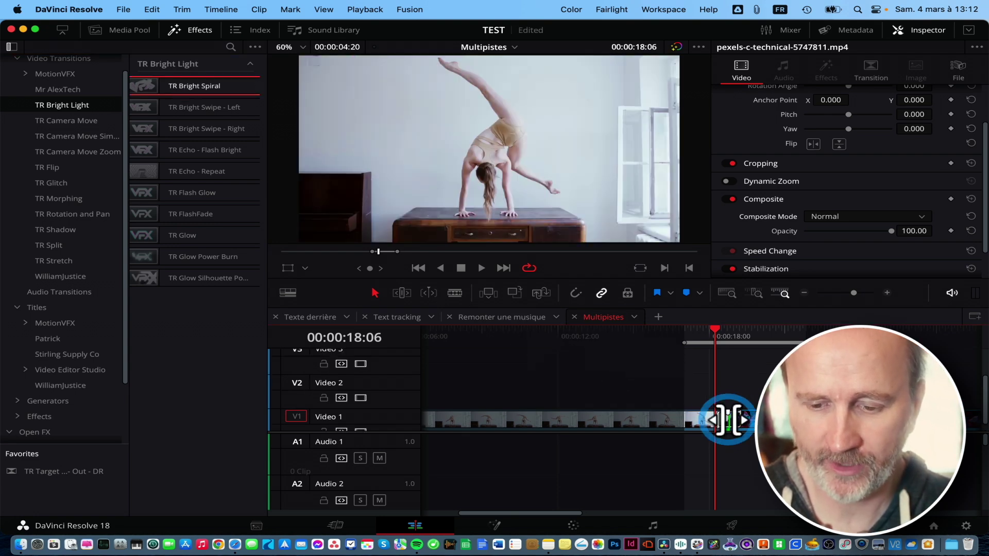
{"action": "key", "text": "space"}
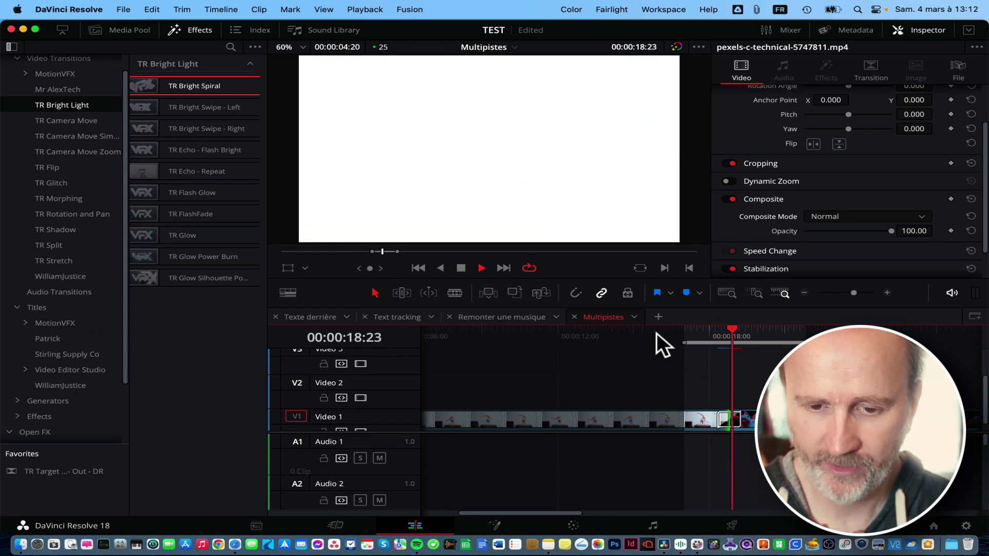
{"action": "left_click", "coordinate": [656, 333]}
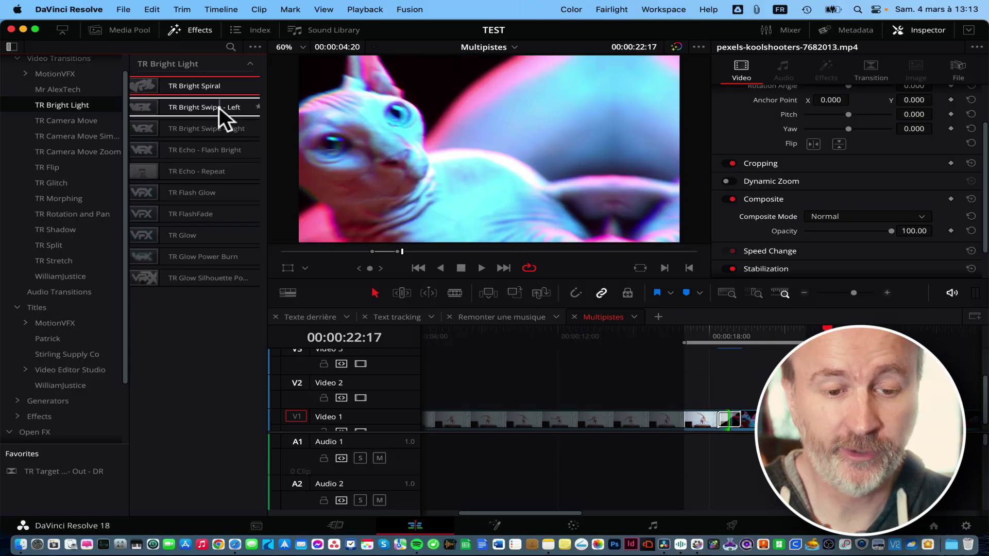
Replace the transition at the handstand-to-cat cut with TR Bright Swipe - Left and play it in a loop
{"action": "left_click", "coordinate": [182, 107]}
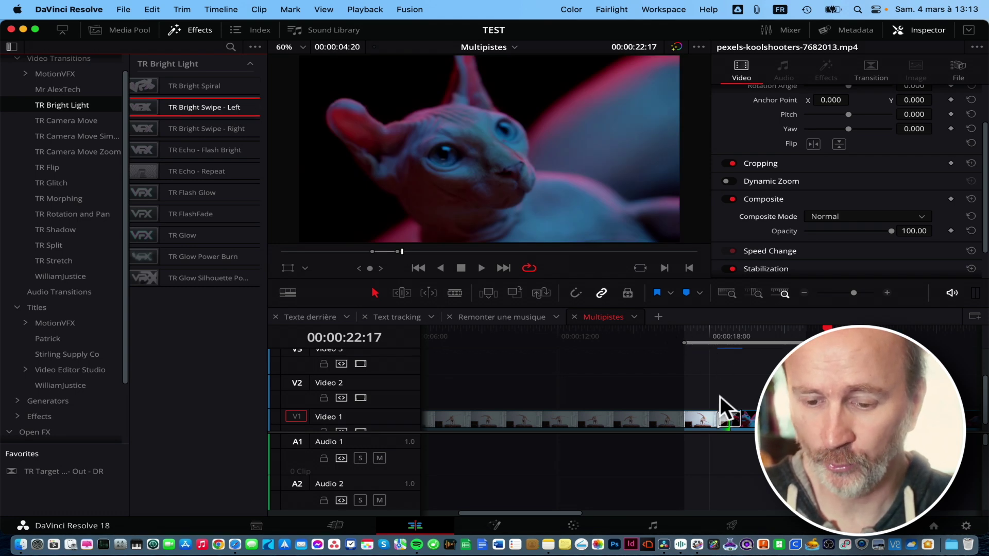
{"action": "left_click", "coordinate": [532, 269]}
{"action": "left_click", "coordinate": [532, 269]}
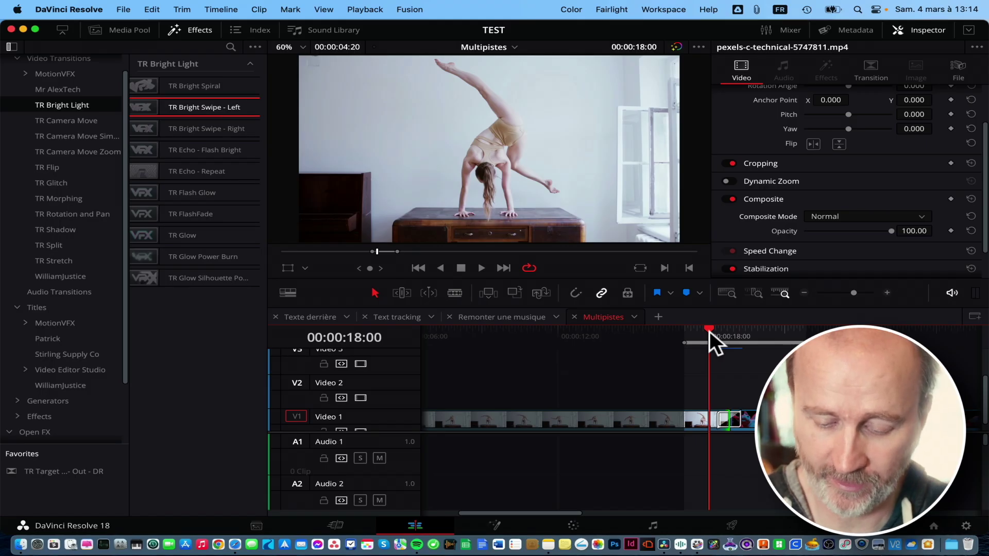
{"action": "key", "text": "alt+slash"}
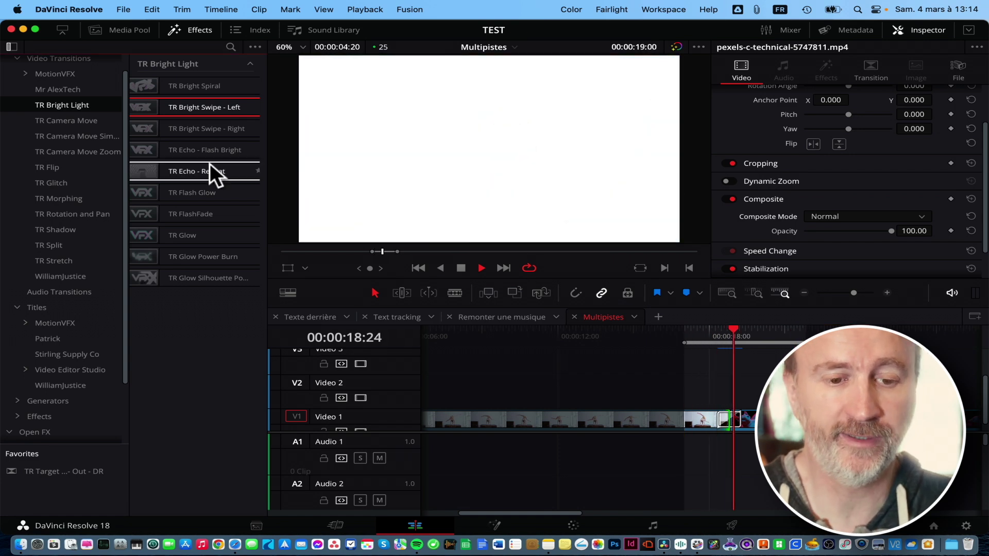
Try the TR Echo - Flash Bright, TR FlashFade, TR Glow Power Burn and TR Glow Silhouette transitions on the handstand-to-cat cut
{"action": "left_click", "coordinate": [138, 146]}
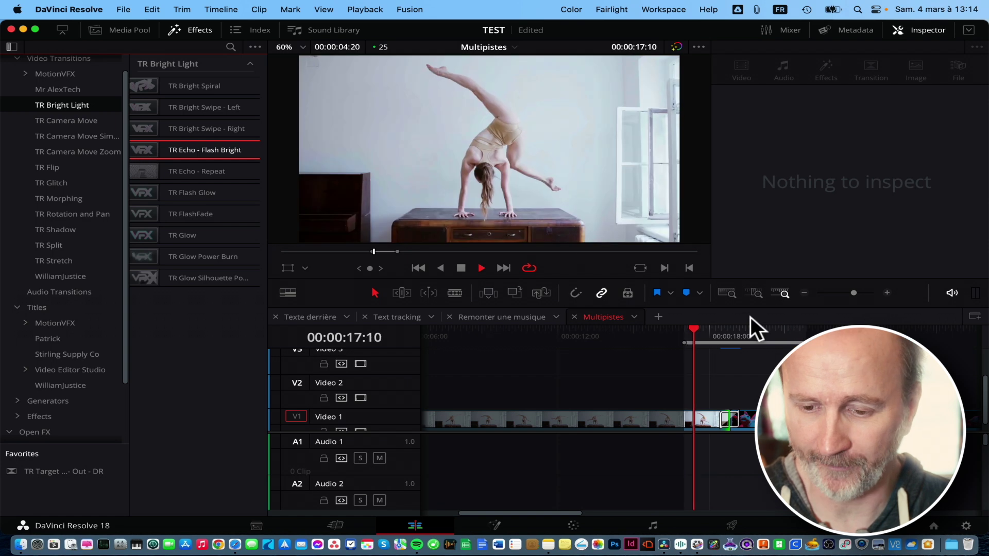
{"action": "left_click", "coordinate": [234, 209]}
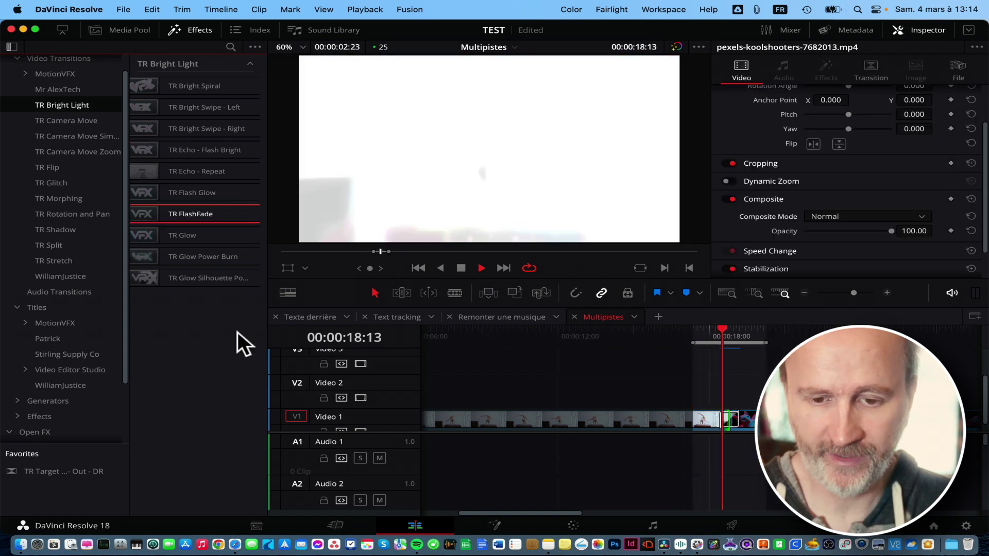
{"action": "left_click", "coordinate": [137, 250]}
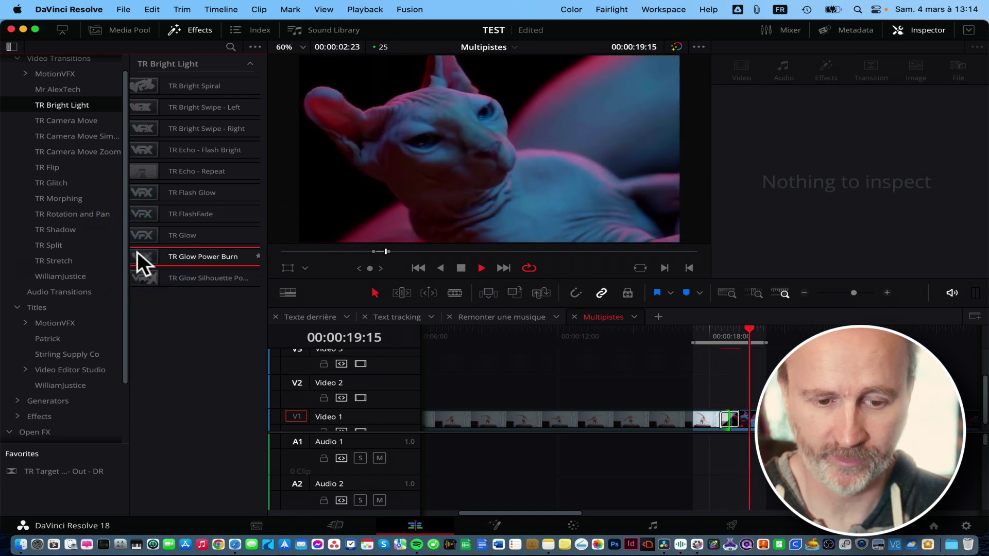
{"action": "left_click", "coordinate": [147, 275]}
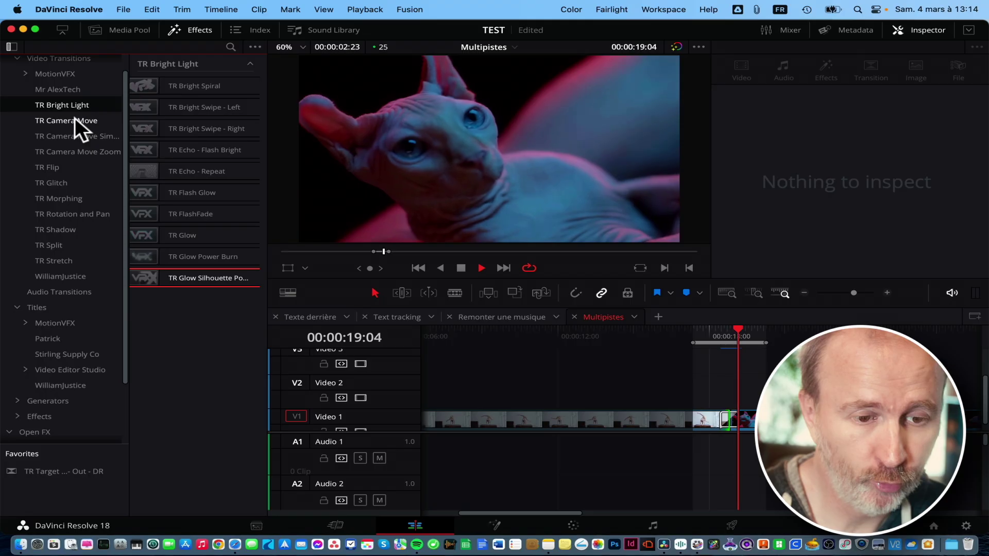
Try TR Camera - Left, TR Fast Switch Horizontal - Left and TR Fast Switch Vertical - Up from TR Camera Move on the cut
{"action": "left_click", "coordinate": [75, 118]}
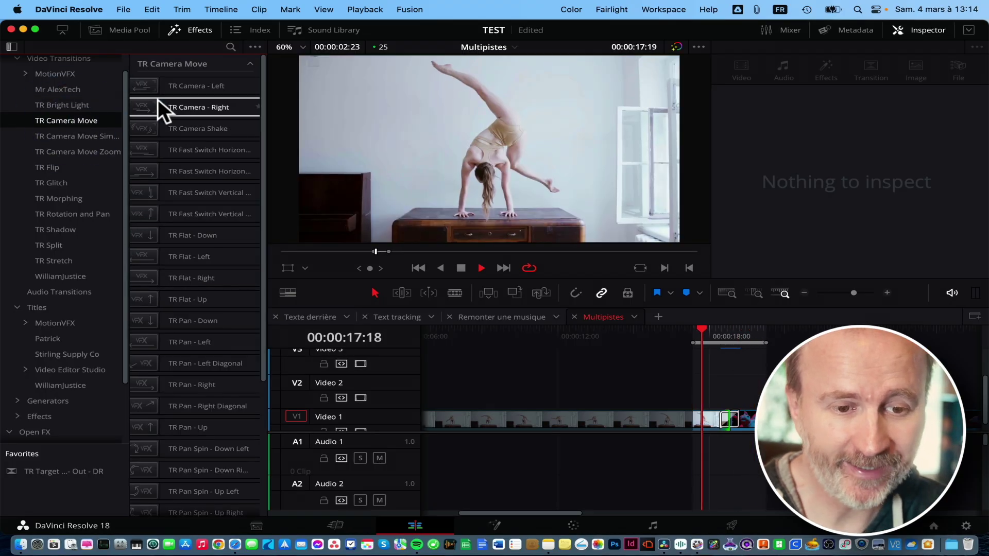
{"action": "left_click", "coordinate": [180, 83]}
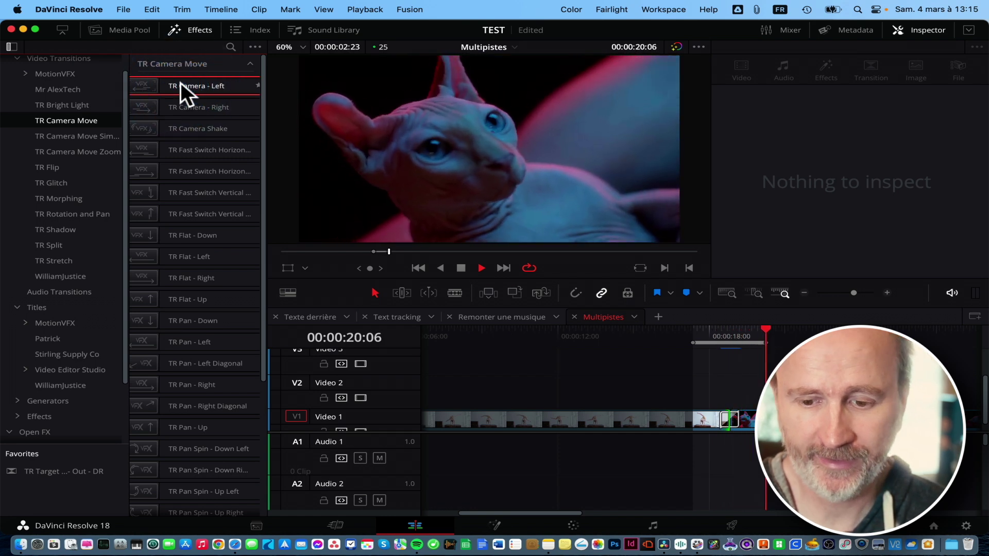
{"action": "key", "text": "space"}
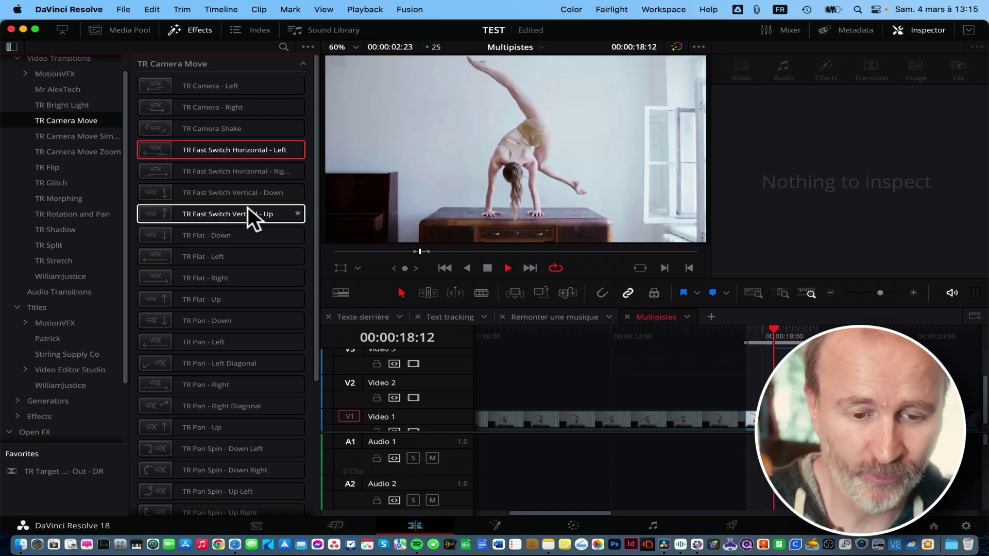
{"action": "left_click", "coordinate": [162, 212]}
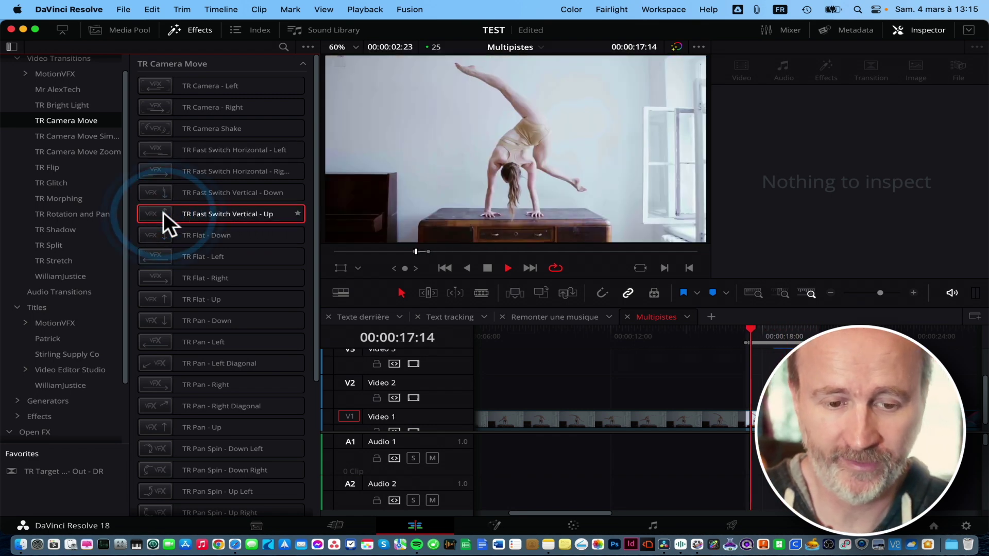
Try the TR Pan Spin - Down Right and TR Warp Jump - Right transitions on the handstand-to-cat cut
{"action": "scroll", "coordinate": [234, 288], "scroll_direction": "down", "scroll_amount": 5}
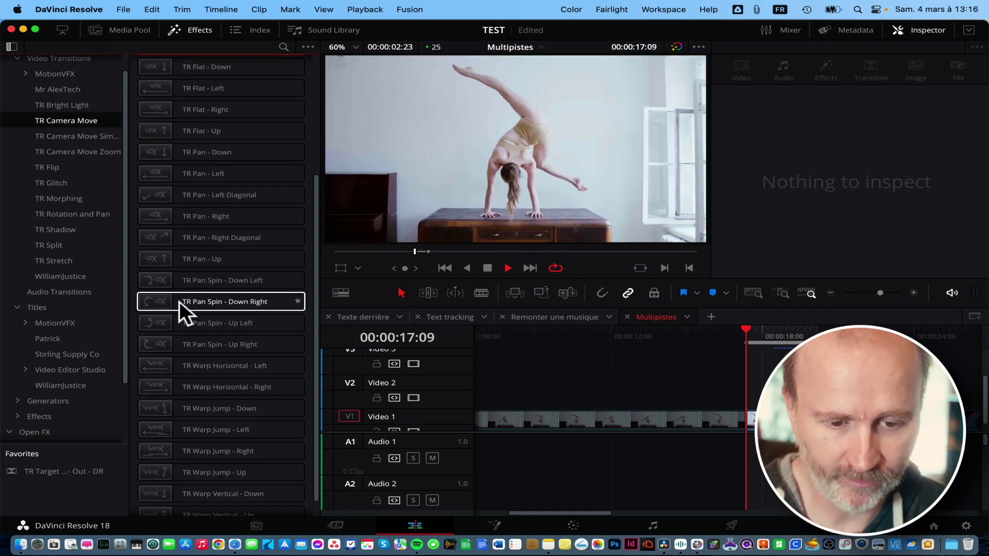
{"action": "left_click", "coordinate": [163, 302]}
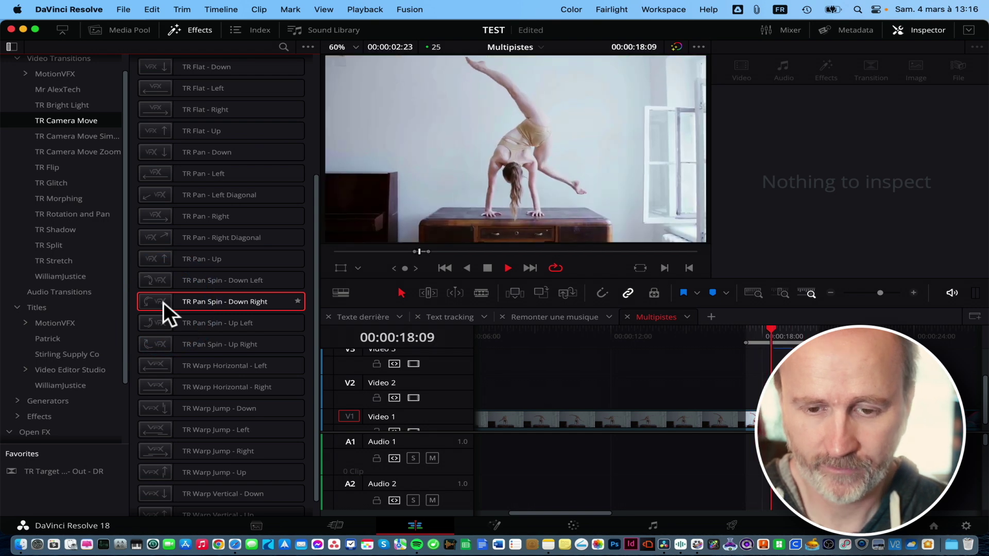
{"action": "scroll", "coordinate": [169, 410], "scroll_direction": "down", "scroll_amount": 1}
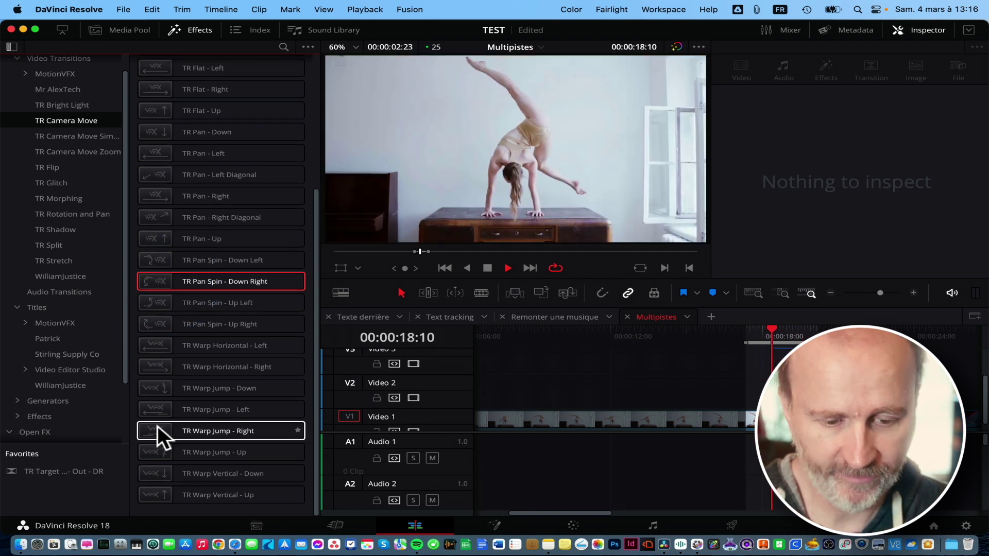
{"action": "left_click", "coordinate": [157, 427]}
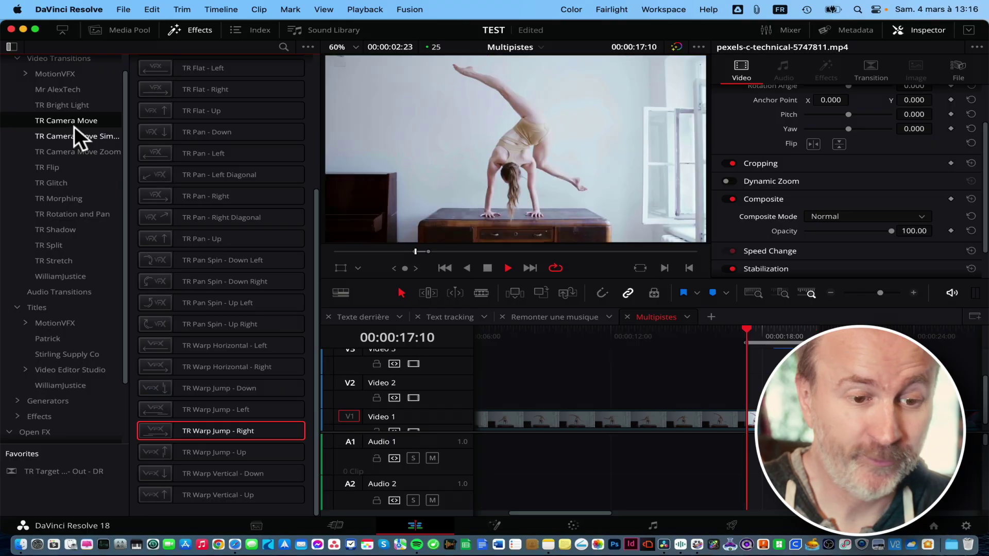
Try the TR Glitch transitions 14 - Error, 16 - Hardware Failure, 20 - Bad Signal and 21 - Static on the cut
{"action": "left_click", "coordinate": [76, 133]}
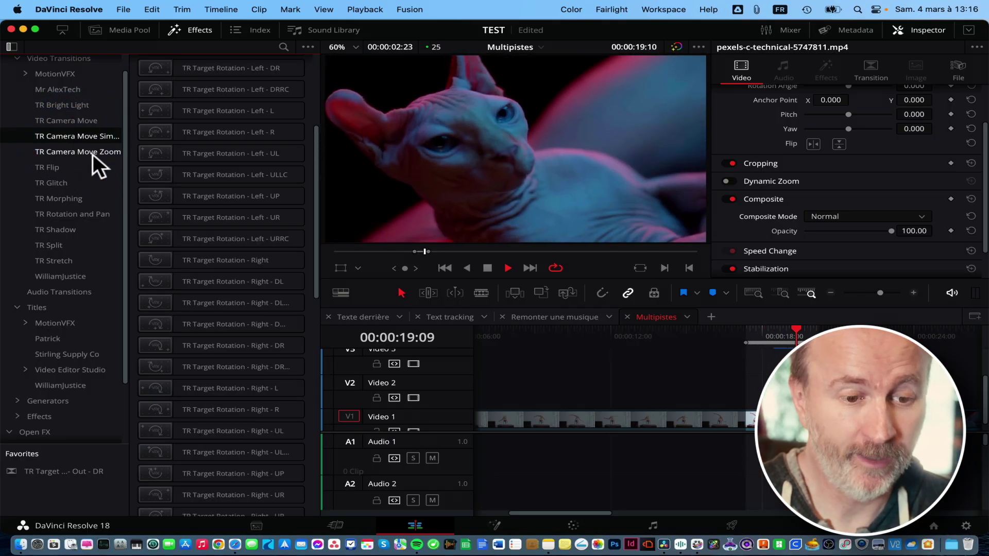
{"action": "left_click", "coordinate": [59, 184]}
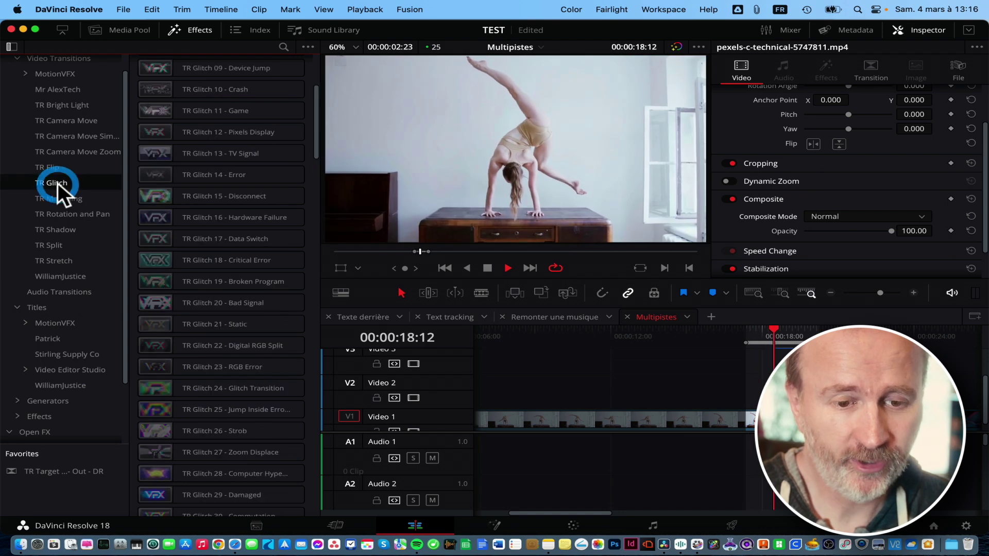
{"action": "left_click", "coordinate": [156, 172]}
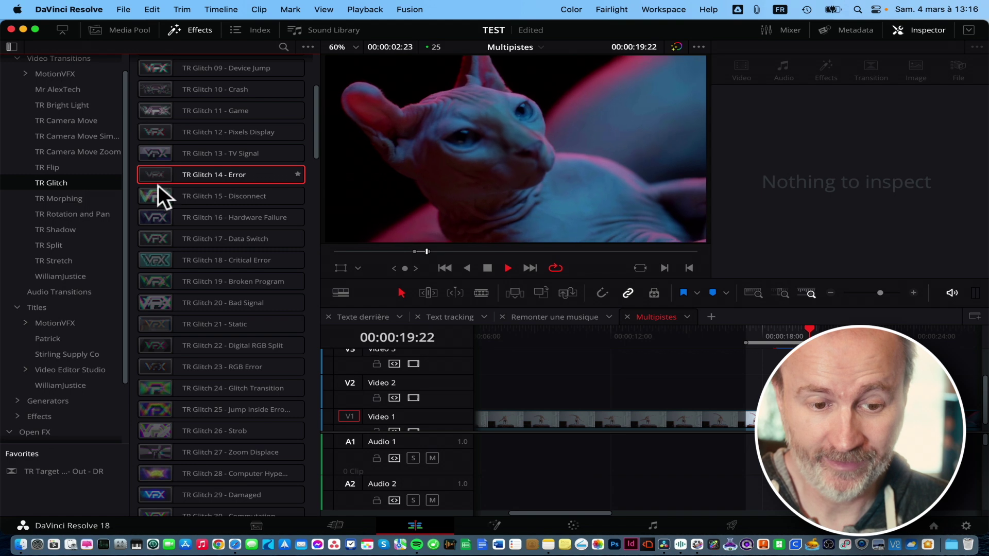
{"action": "left_click", "coordinate": [156, 217]}
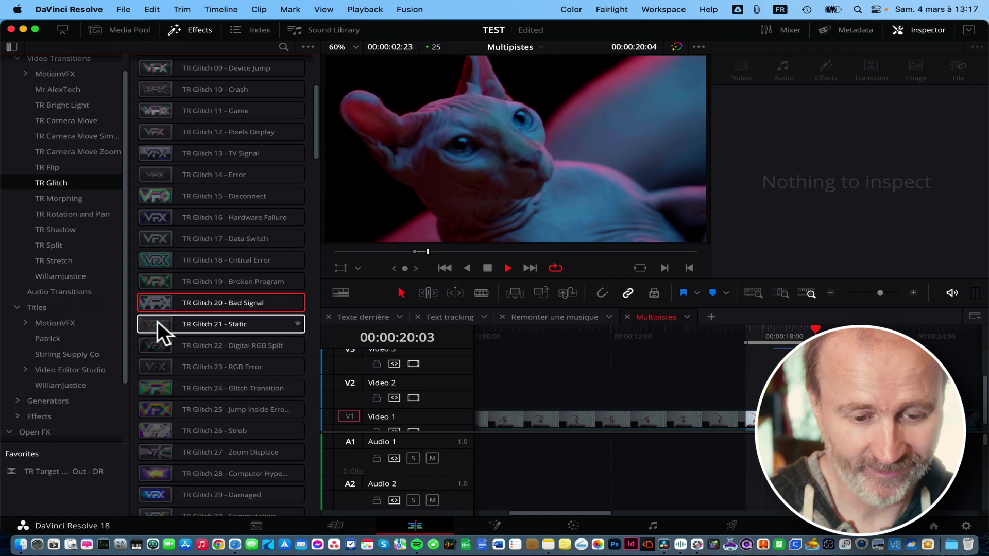
{"action": "left_click", "coordinate": [156, 322]}
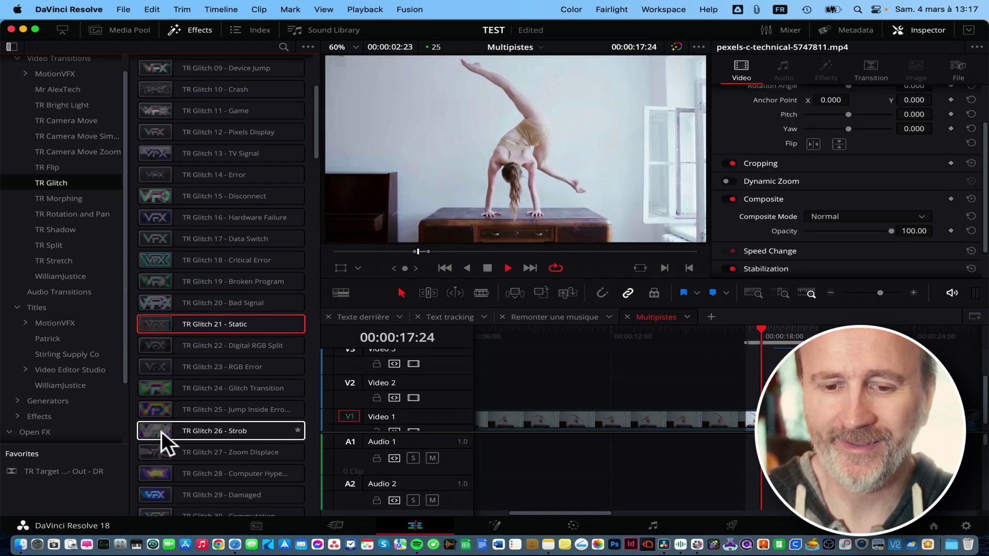
Try TR Glitch 26 - Strob and TR Glitch 27 - Zoom Displace on the cut, and look through the remaining glitch transitions
{"action": "left_click", "coordinate": [163, 431]}
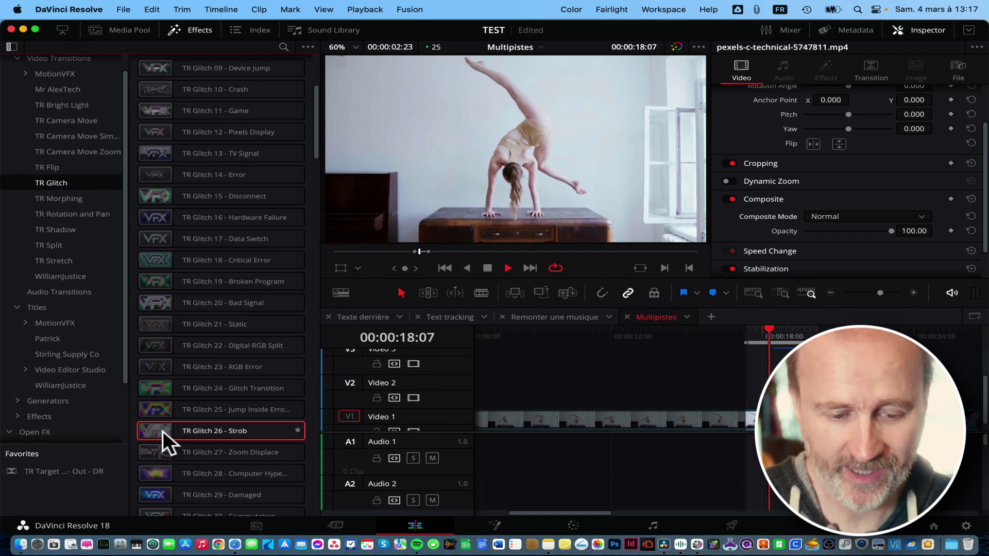
{"action": "left_click", "coordinate": [155, 451]}
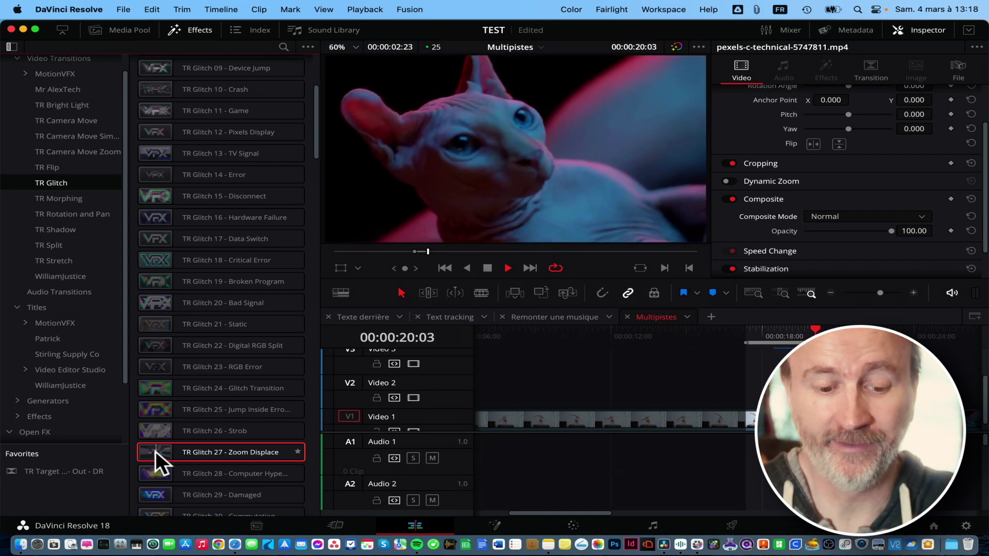
{"action": "scroll", "coordinate": [208, 397], "scroll_direction": "down", "scroll_amount": 3}
{"action": "scroll", "coordinate": [208, 397], "scroll_direction": "up", "scroll_amount": 4}
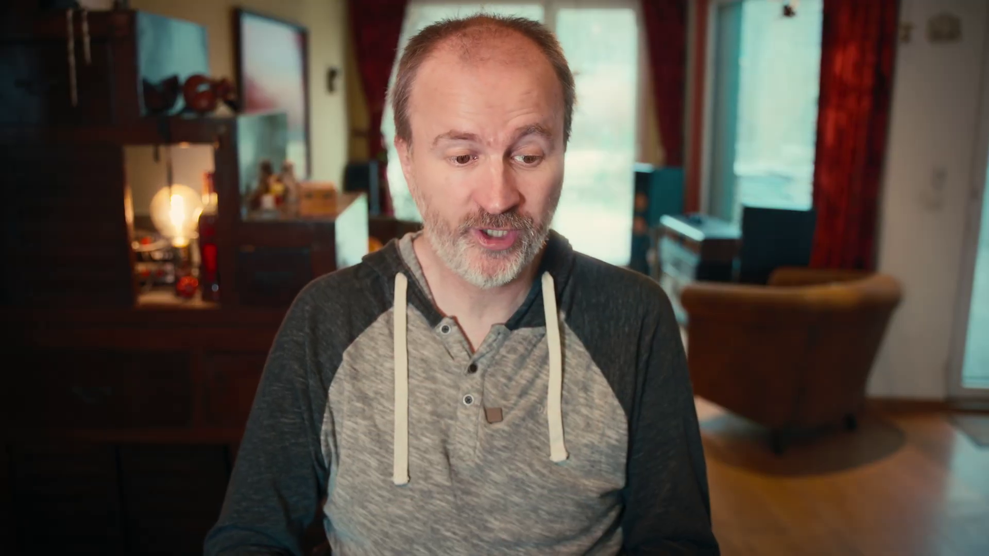
Replace the transition at the cut with TR Behind Black - Left from TR Shadow and play it
{"action": "left_click", "coordinate": [65, 229]}
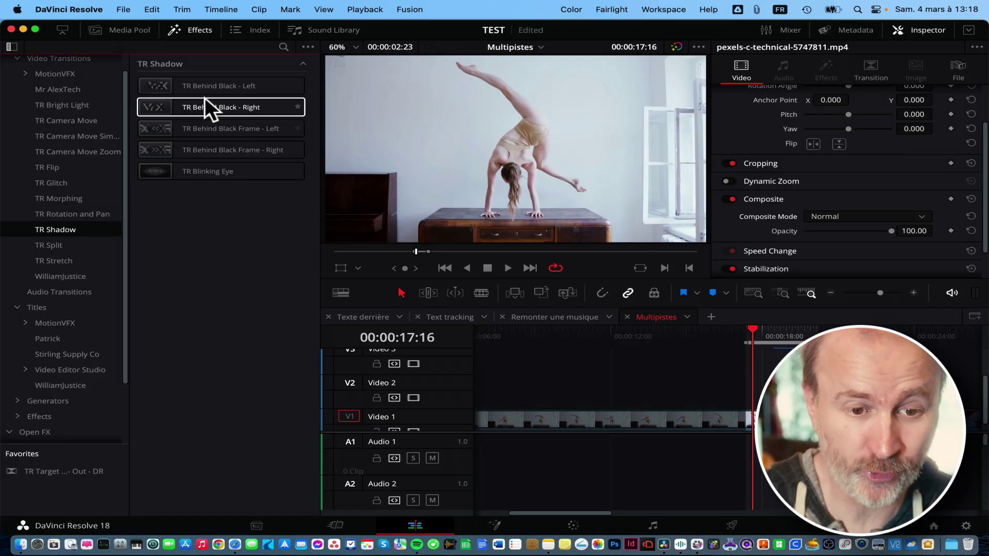
{"action": "left_click", "coordinate": [161, 86]}
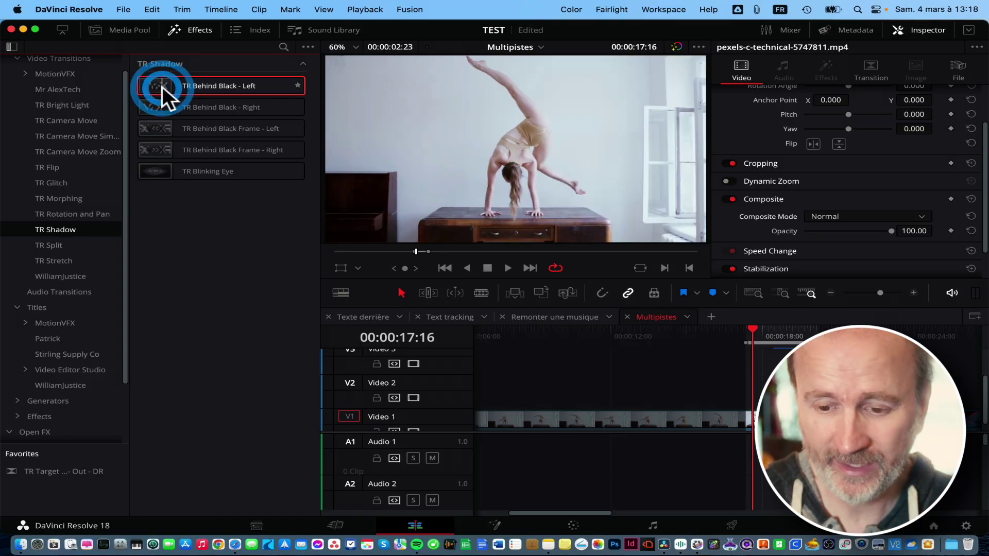
{"action": "key", "text": "space"}
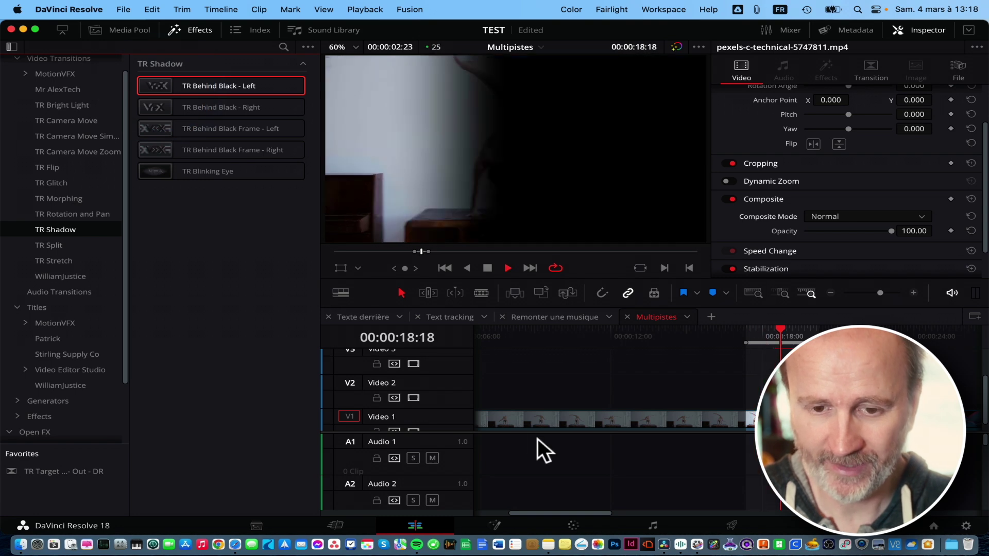